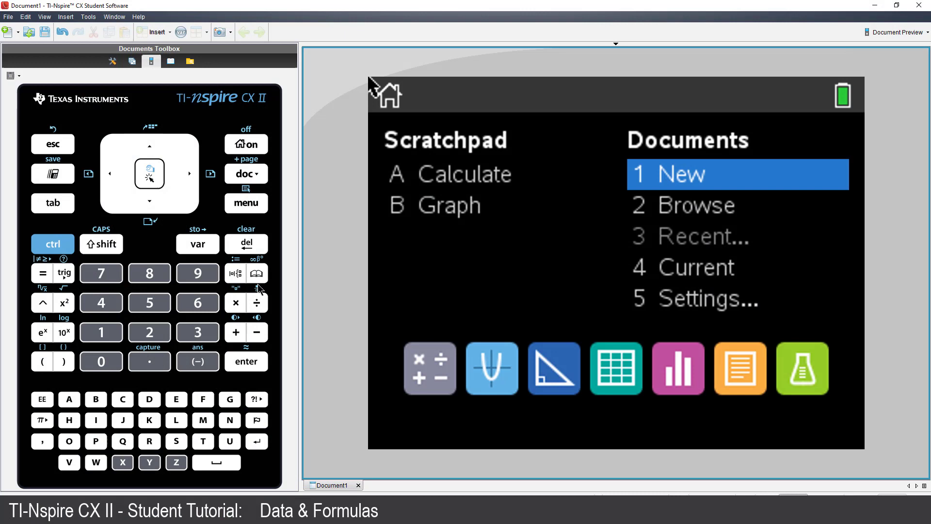
Step: Create a new document and add a Lists & Spreadsheet page as page 1.1
click(150, 176)
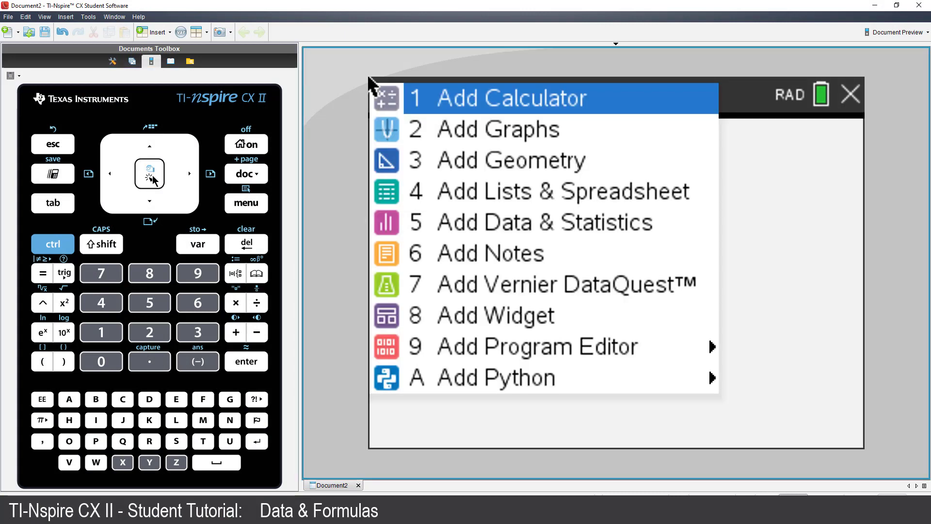
click(154, 206)
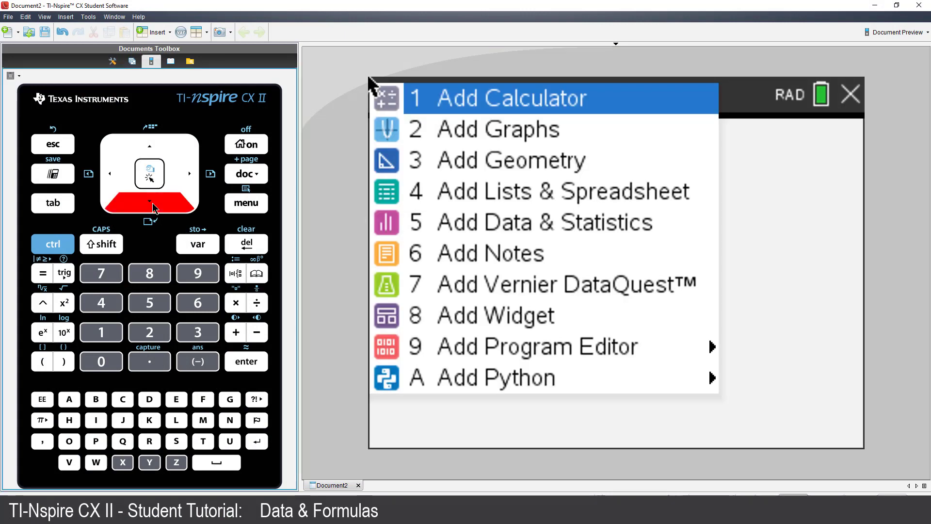
click(155, 207)
click(155, 206)
click(149, 175)
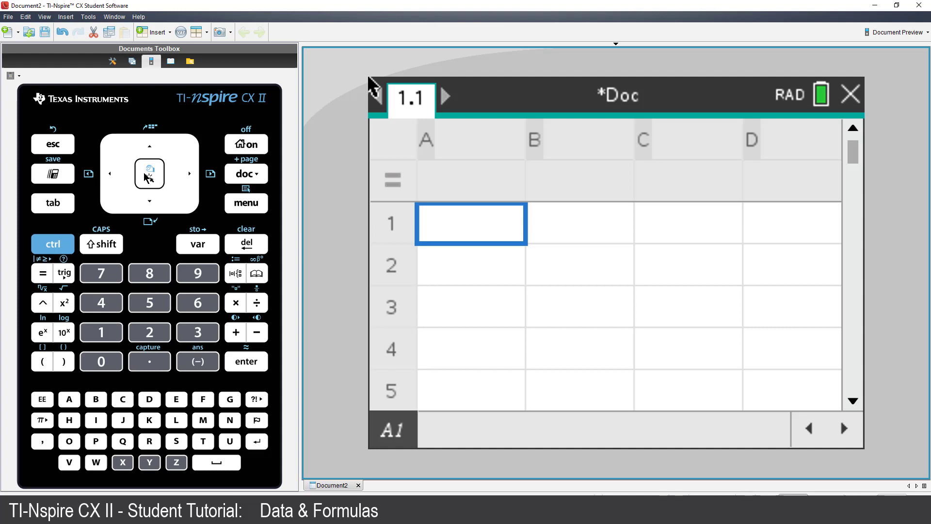
Step: Enter √(2) in cell A1
click(58, 249)
click(64, 303)
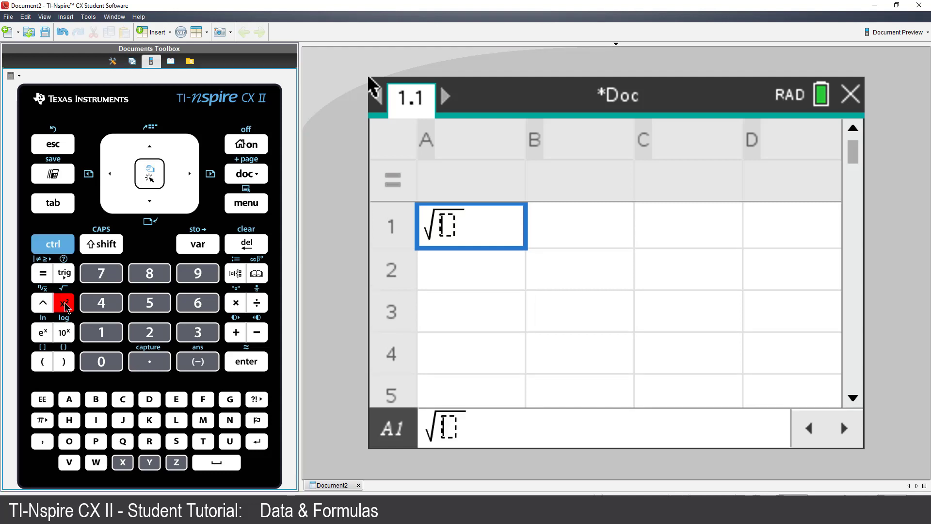
click(152, 335)
click(238, 363)
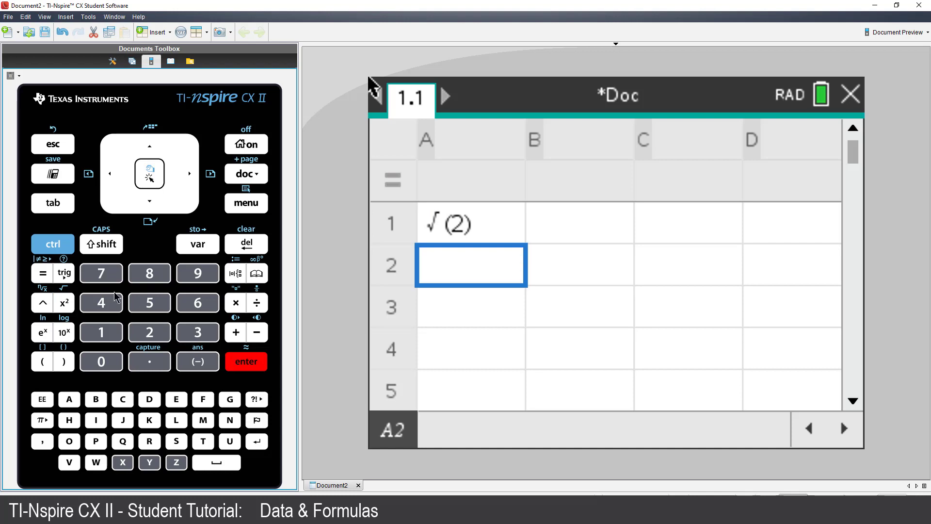
Step: Enter the formula =√(a1+2) in A2, giving 1.84775…
click(44, 274)
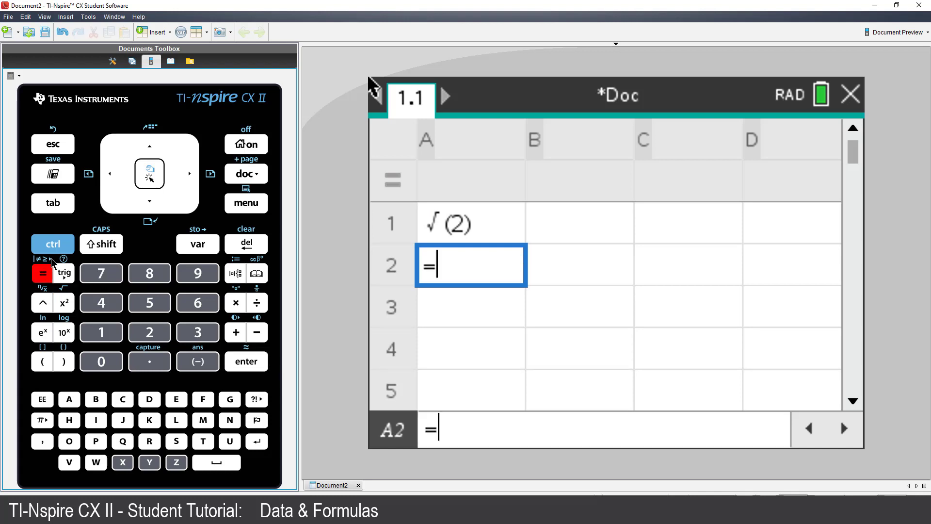
click(51, 245)
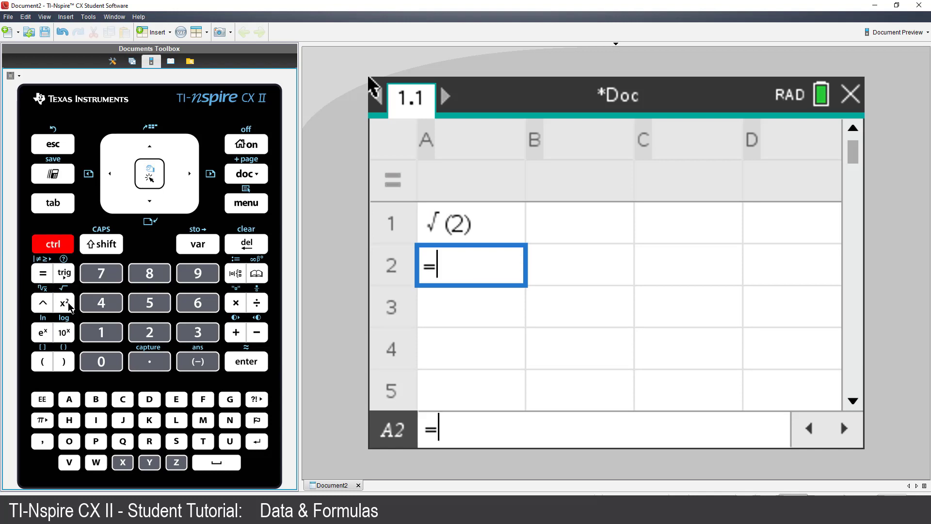
click(65, 304)
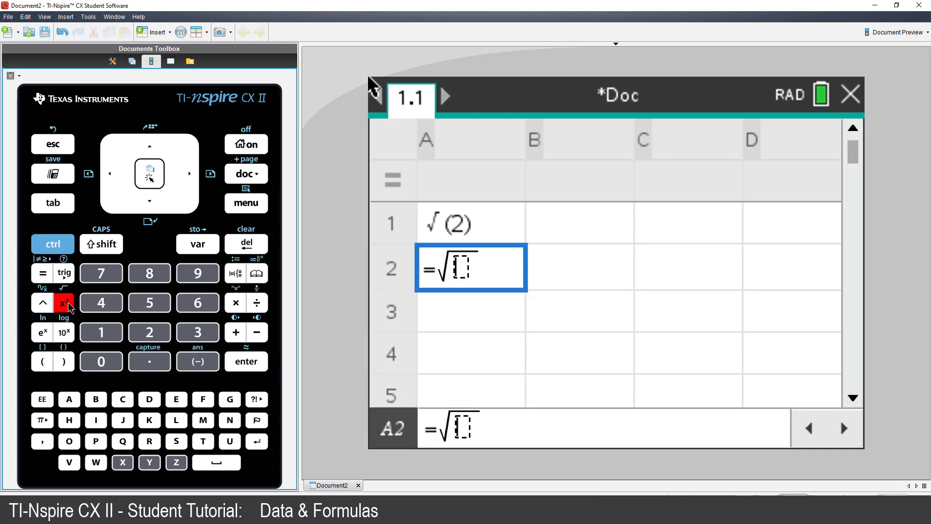
click(71, 401)
click(102, 339)
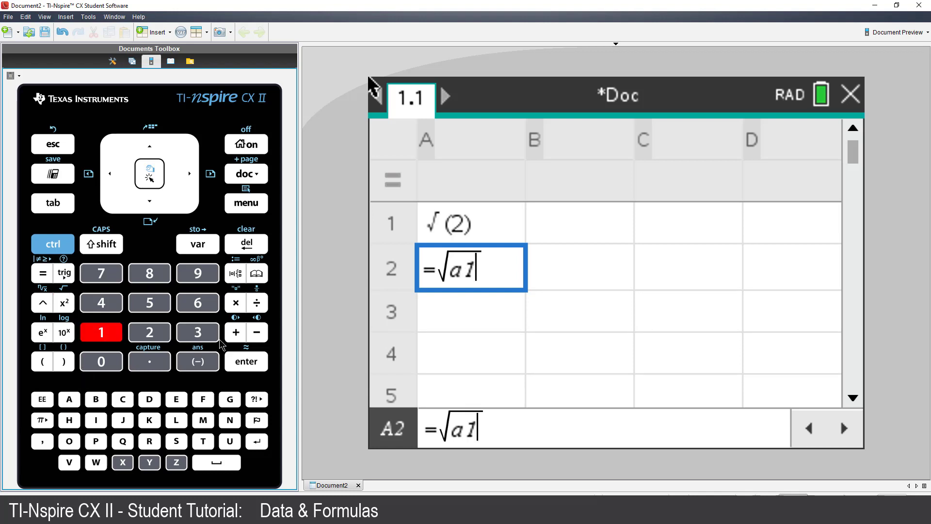
click(231, 335)
click(148, 332)
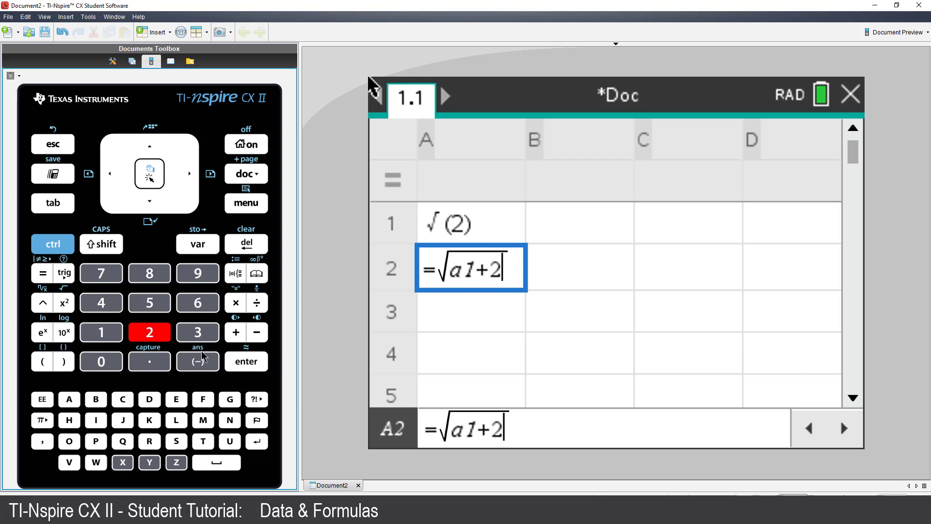
click(259, 365)
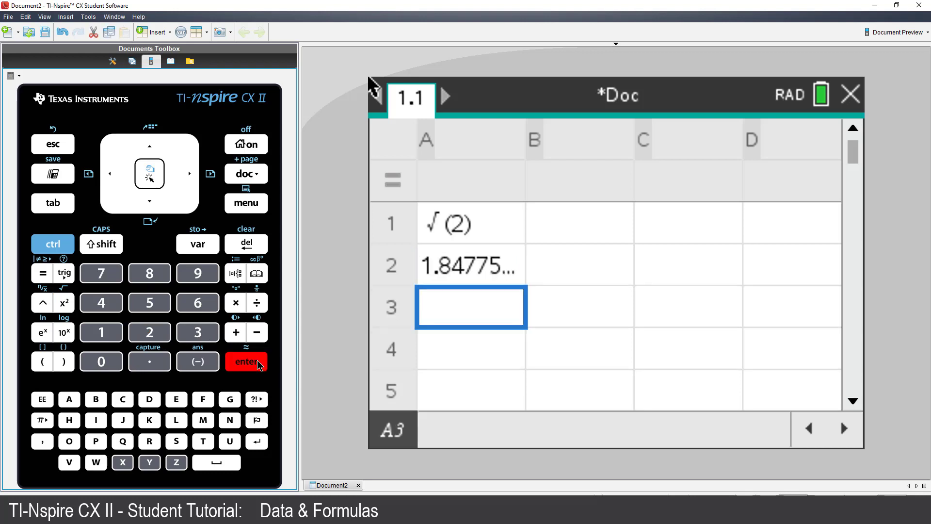
Step: Enter the formula =√(a2+2) in A3, giving 1.96157…
click(45, 281)
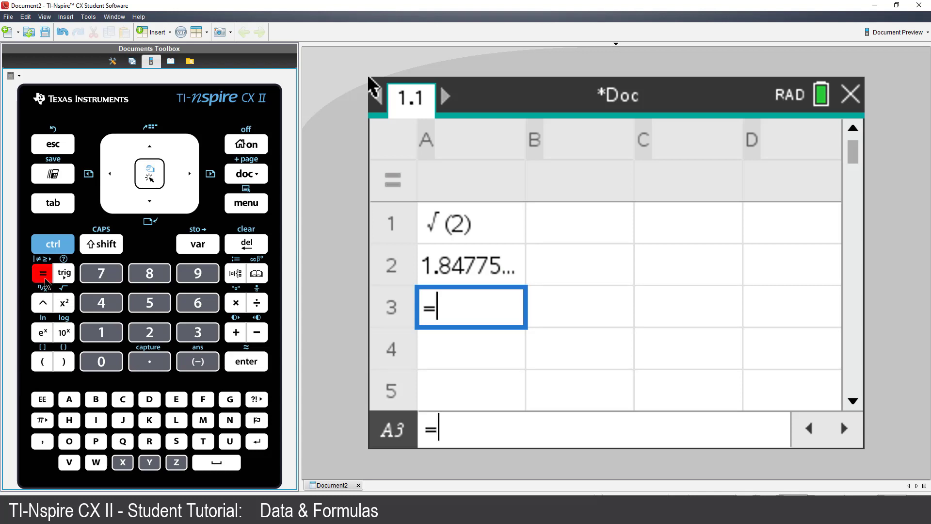
click(48, 246)
click(65, 304)
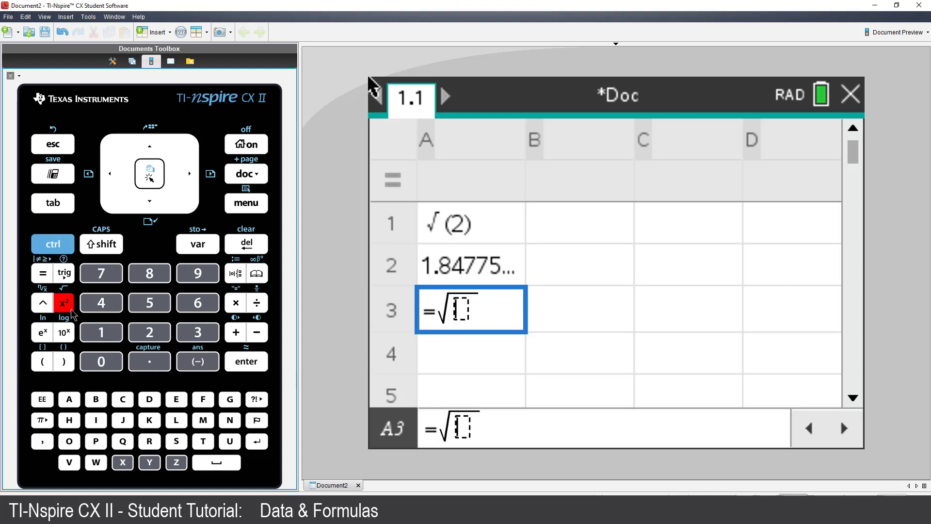
click(72, 398)
click(146, 337)
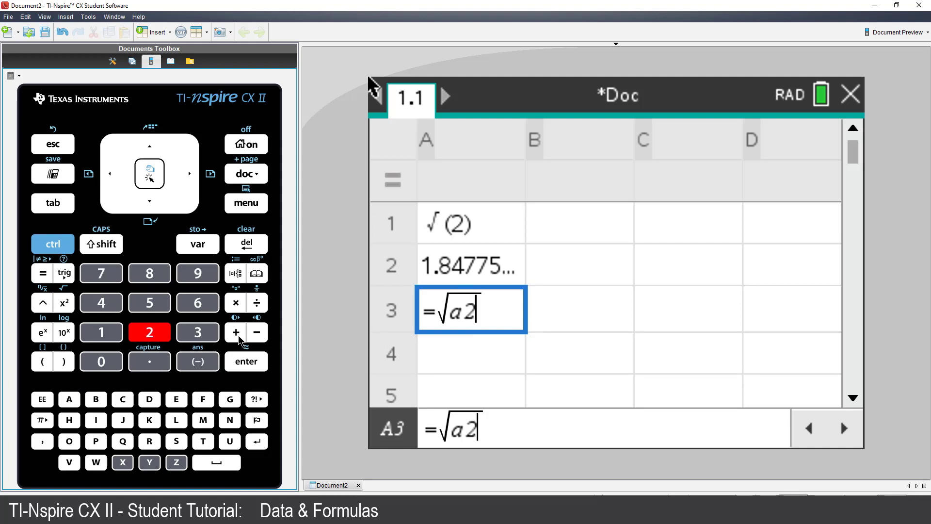
click(237, 336)
click(155, 335)
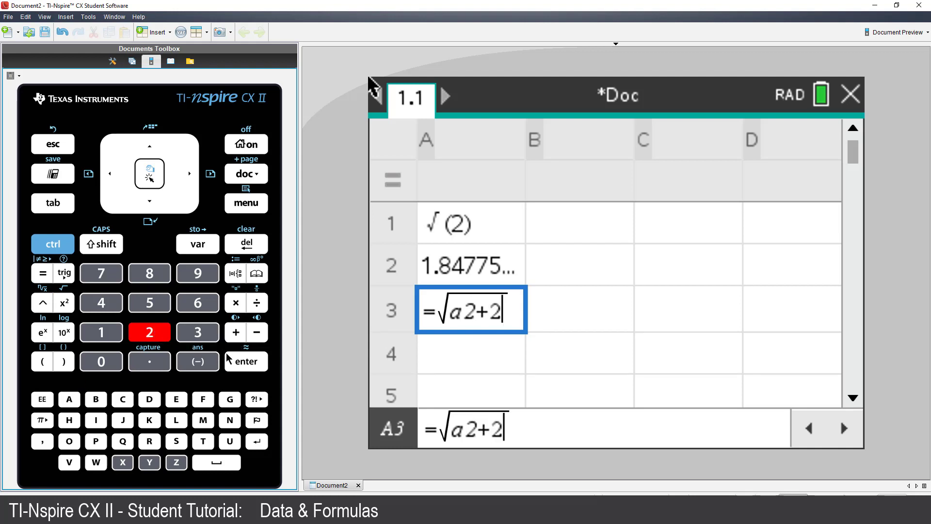
click(248, 367)
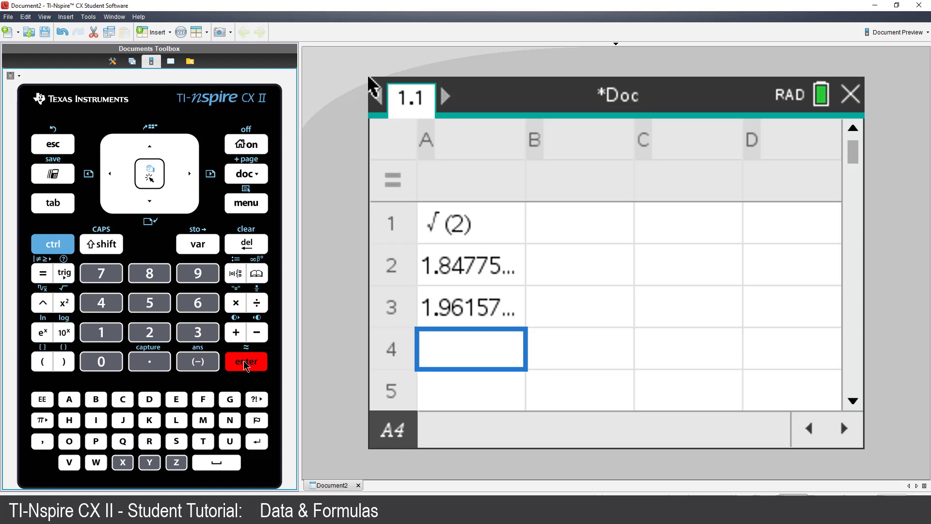
Step: Fill A2's =√(a1+2) formula down column A through A10 with Data > Fill
click(143, 145)
click(142, 144)
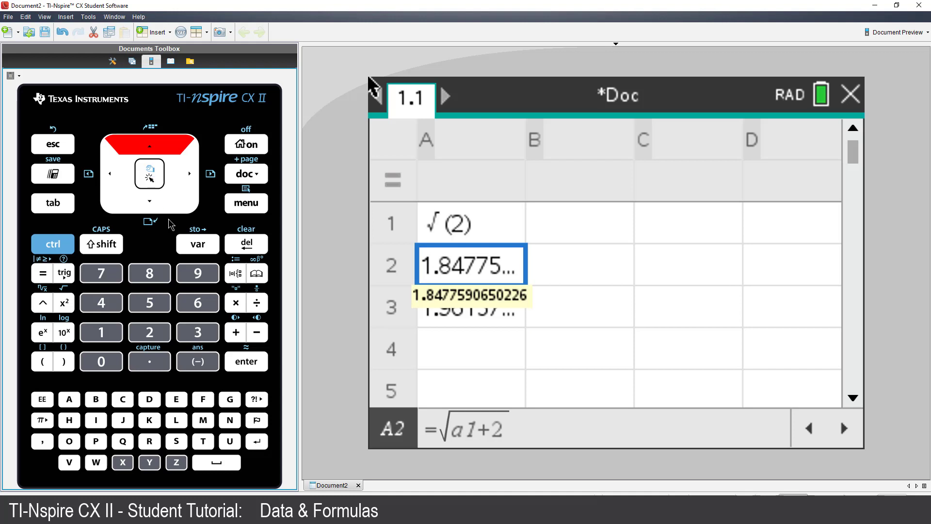
click(253, 209)
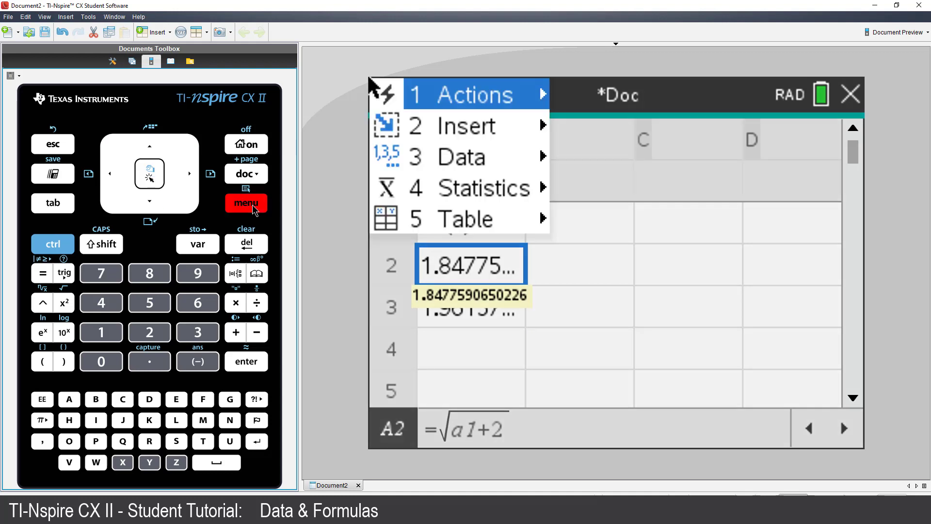
click(212, 336)
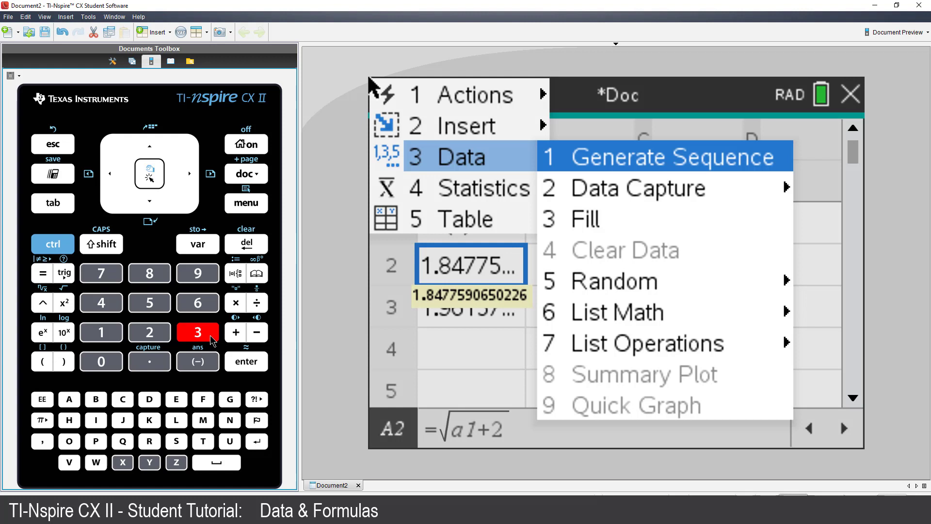
click(206, 335)
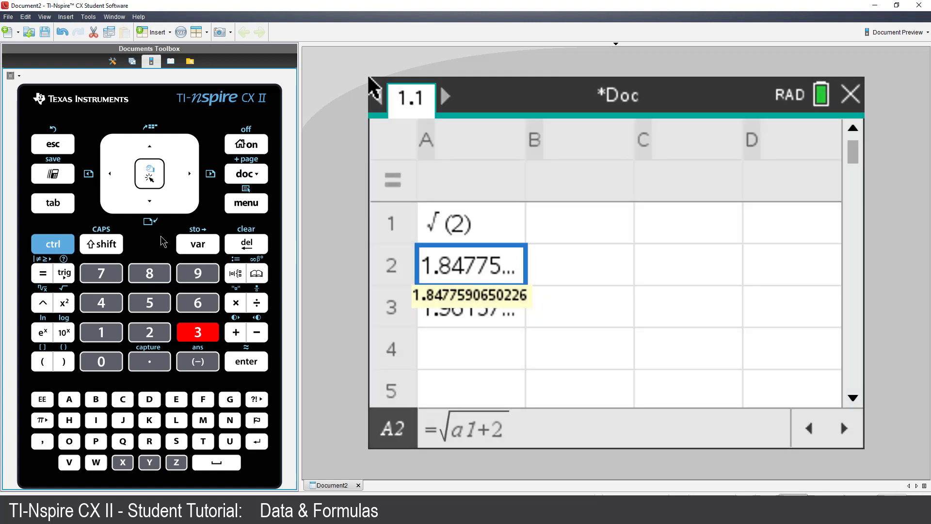
click(148, 207)
click(149, 208)
click(149, 207)
click(148, 208)
click(149, 208)
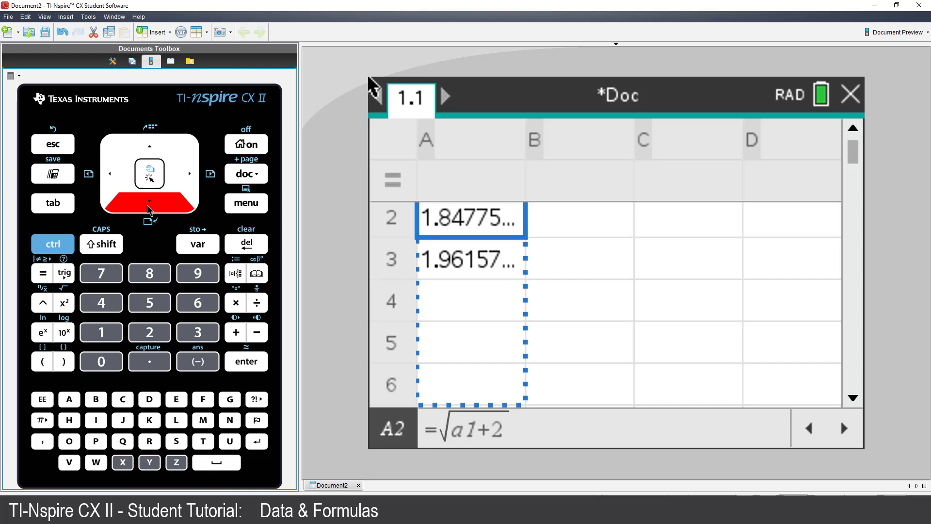
click(148, 207)
click(149, 208)
click(149, 208)
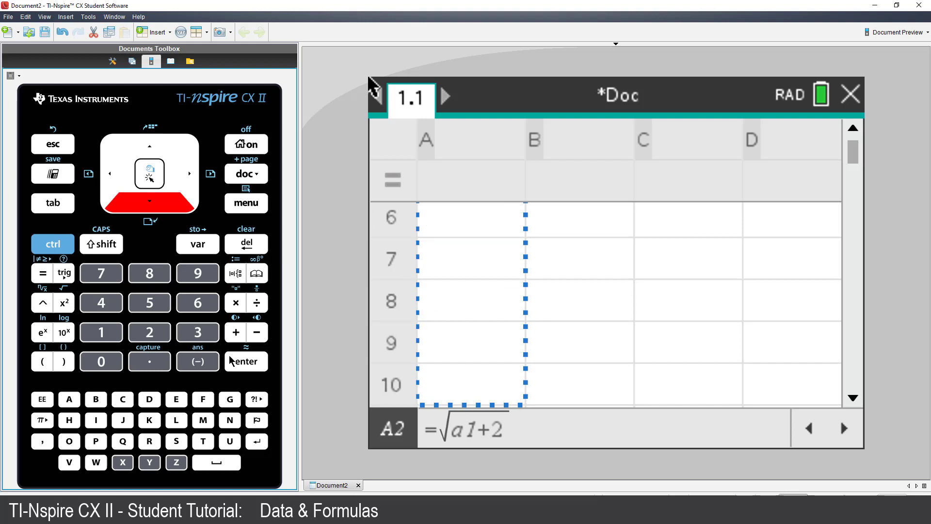
click(241, 364)
click(53, 145)
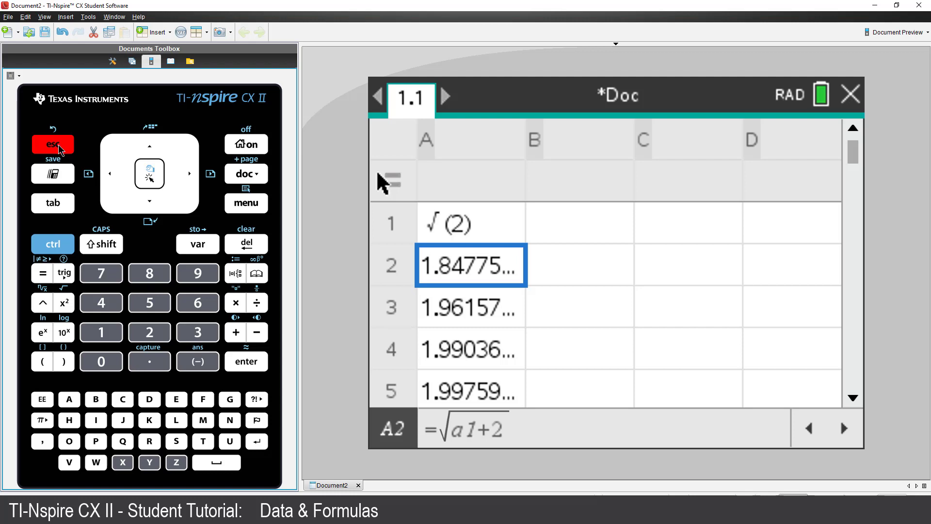
Step: Select cell A3 to inspect its formula =√(a2+2) and value 1.96157…
click(151, 206)
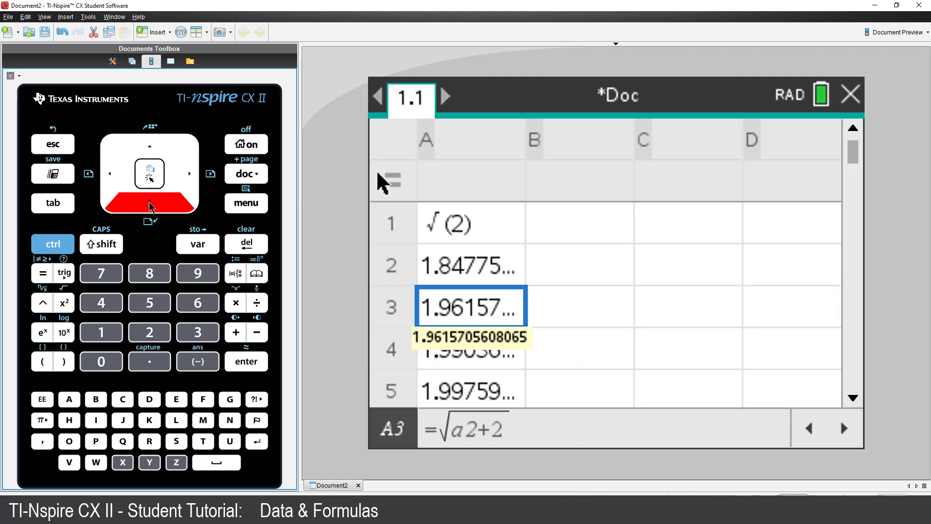
Step: Evaluate √(√2+2) on the Scratchpad, then return to the spreadsheet
click(53, 177)
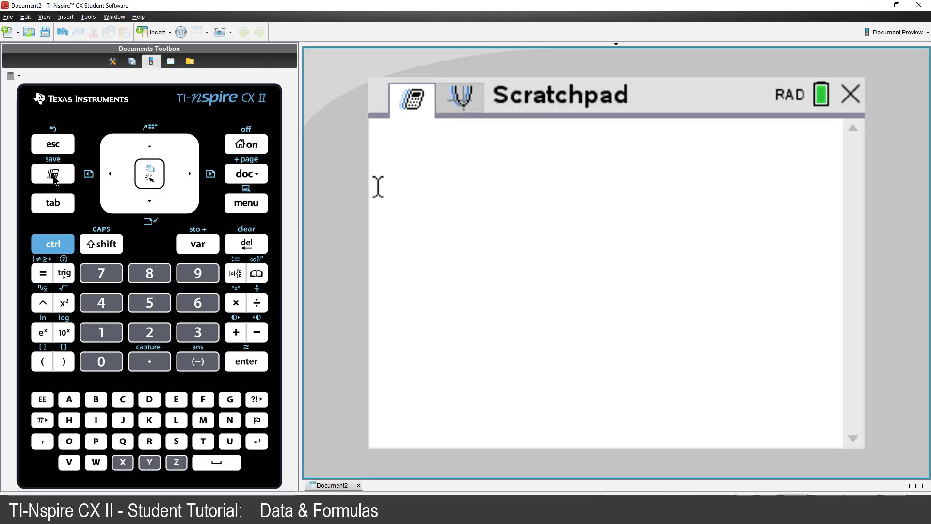
click(55, 248)
click(63, 303)
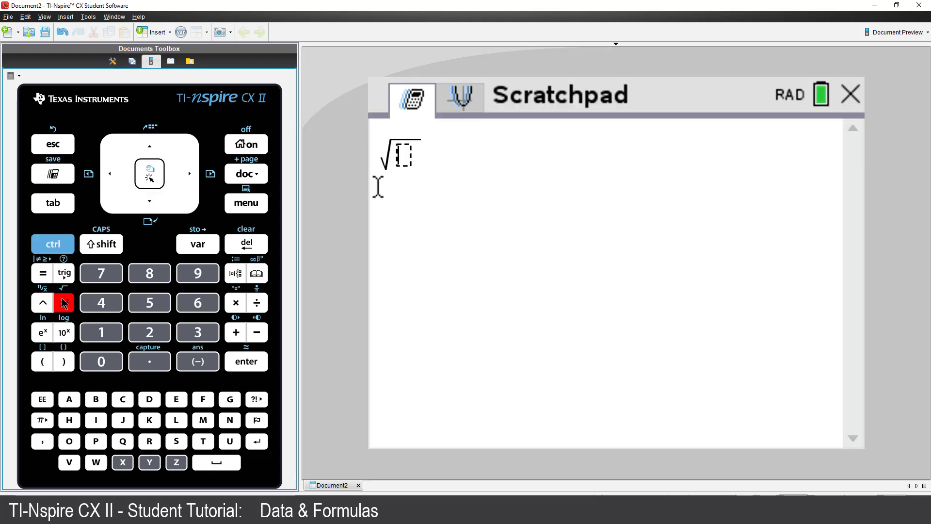
click(55, 247)
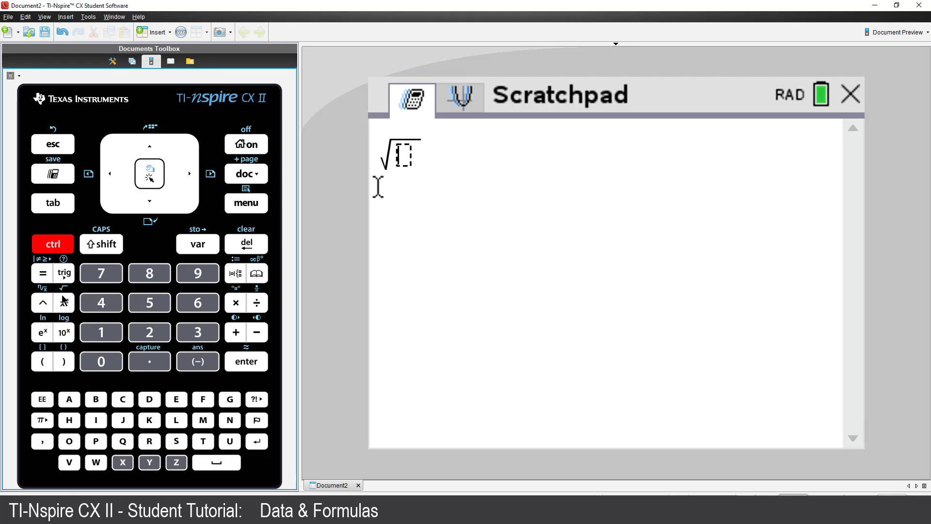
click(64, 303)
click(150, 332)
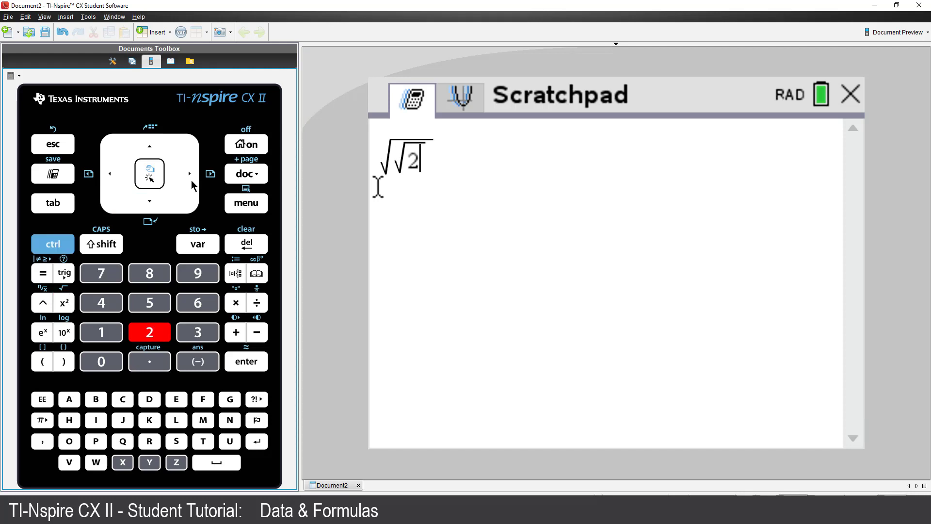
click(193, 183)
click(235, 332)
click(150, 332)
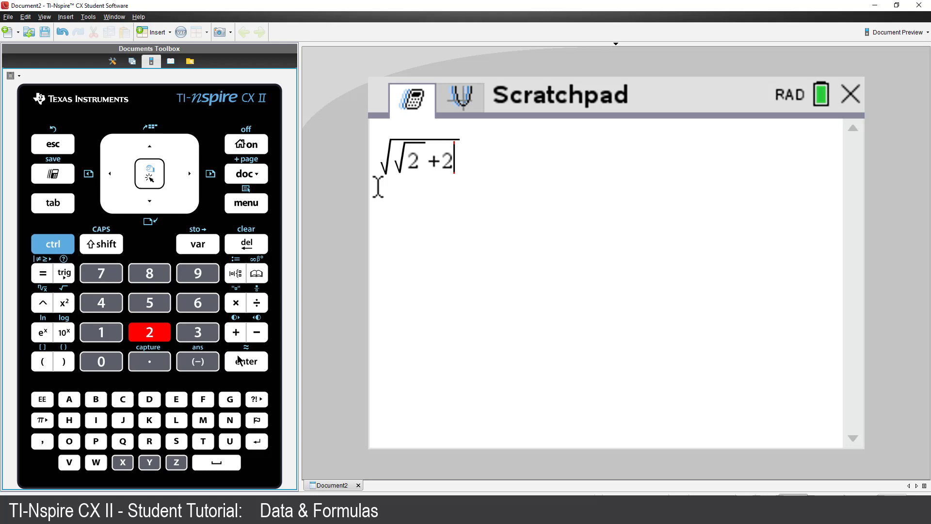
click(247, 363)
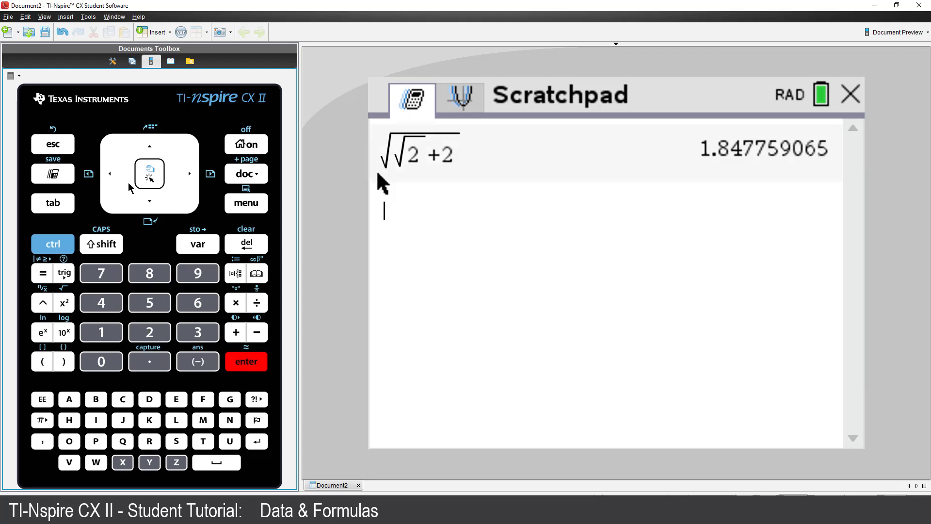
click(53, 144)
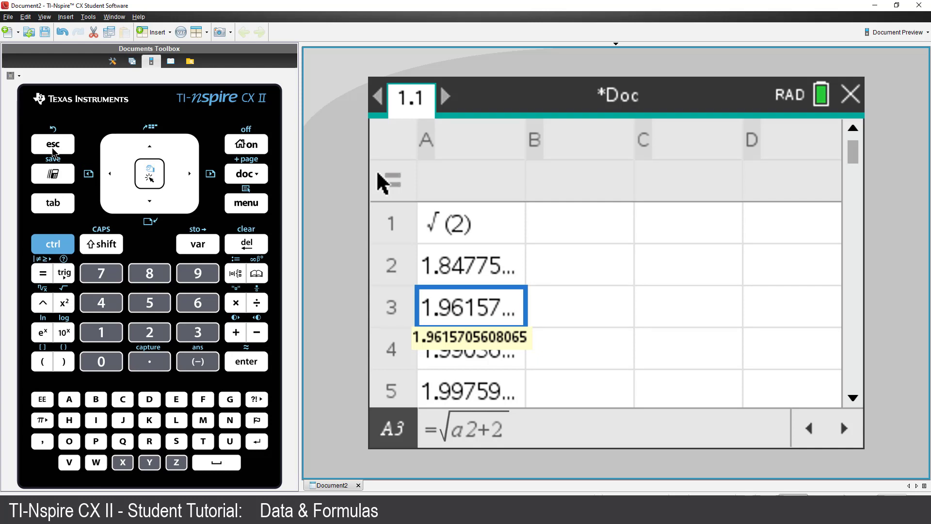
Step: Evaluate √(√(√2+2)+2) = 1.961570561 on the Scratchpad to match A3, then close it
click(53, 173)
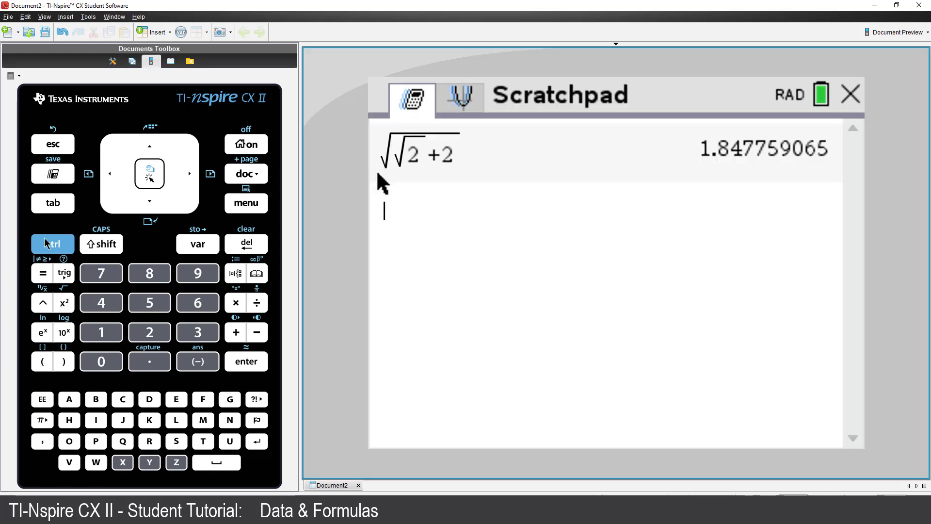
click(45, 243)
click(64, 303)
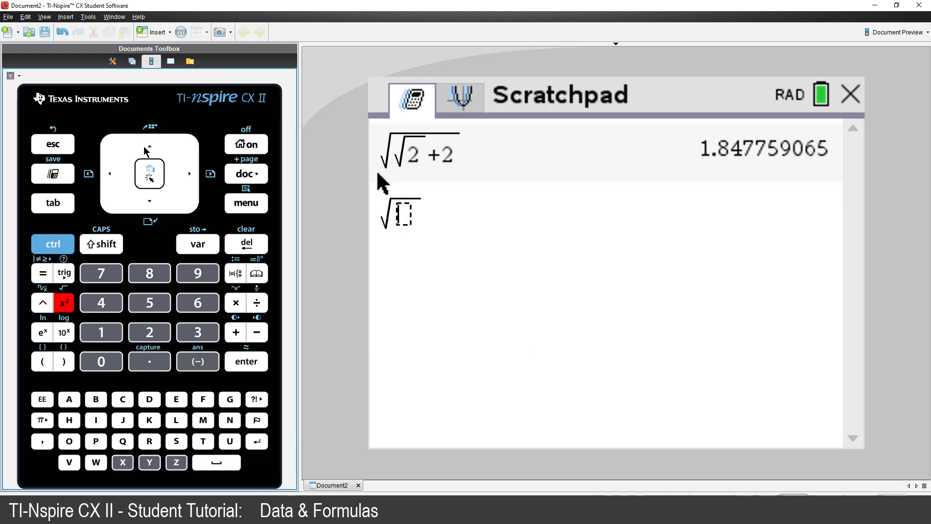
click(145, 149)
click(249, 365)
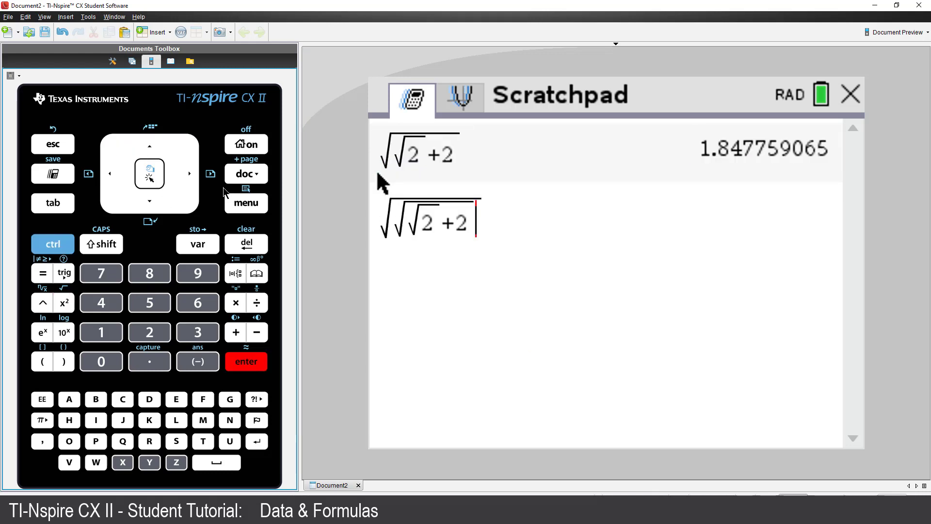
click(235, 332)
click(151, 334)
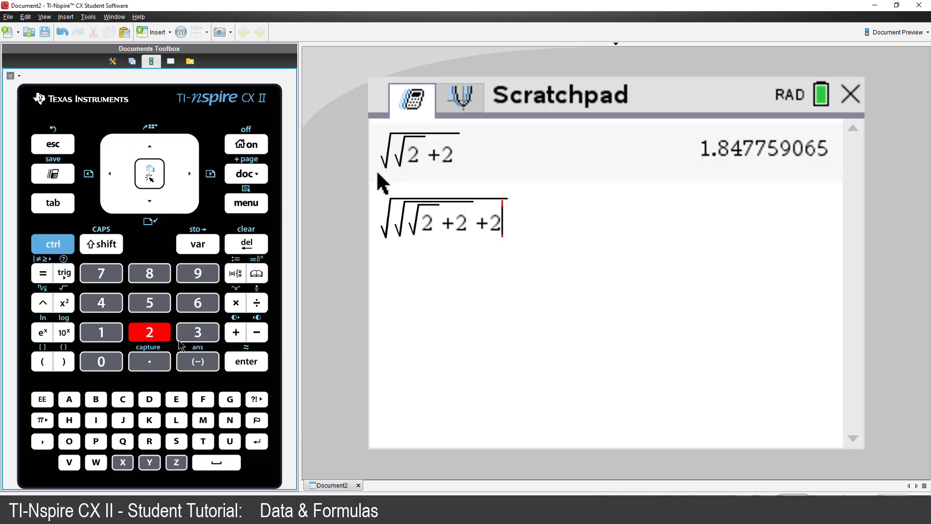
click(238, 362)
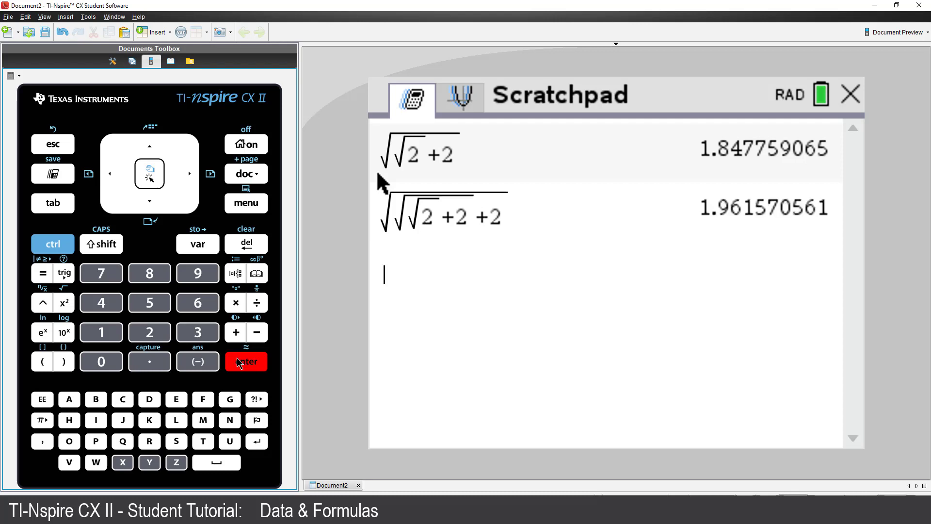
click(69, 142)
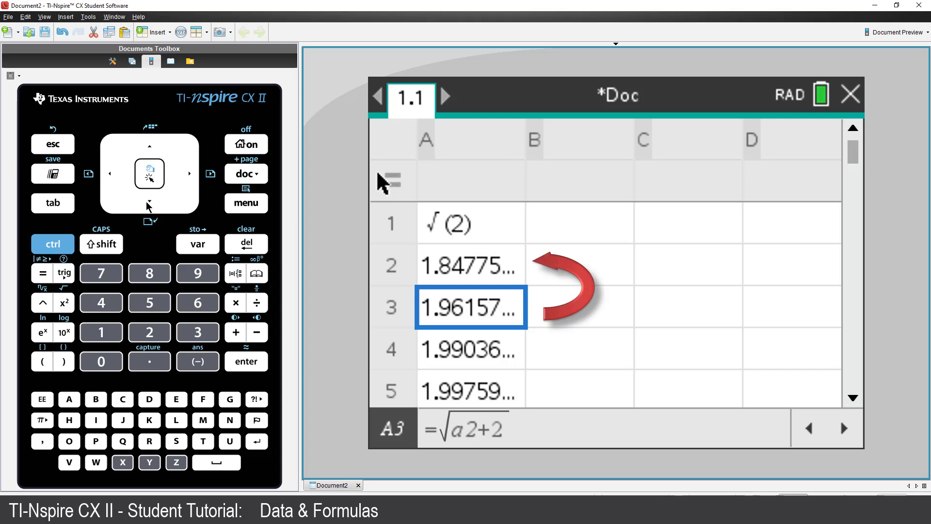
click(148, 206)
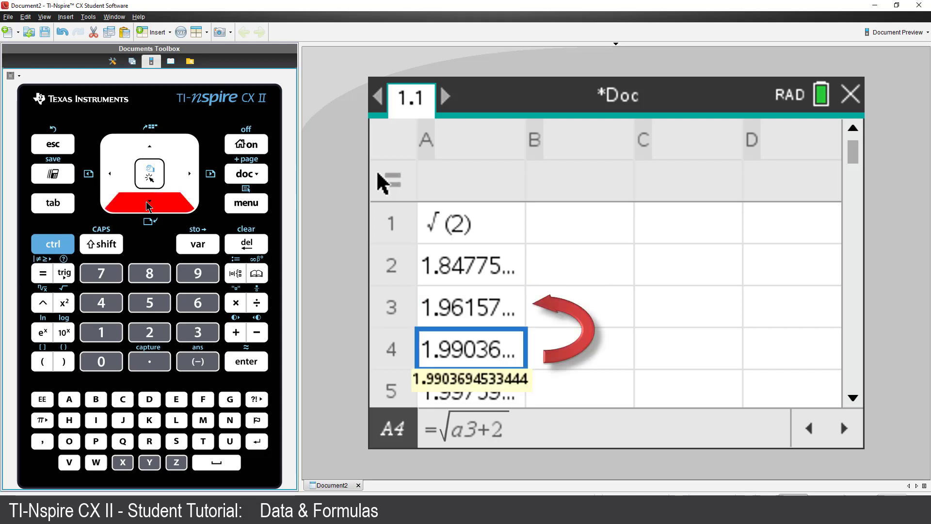
click(148, 206)
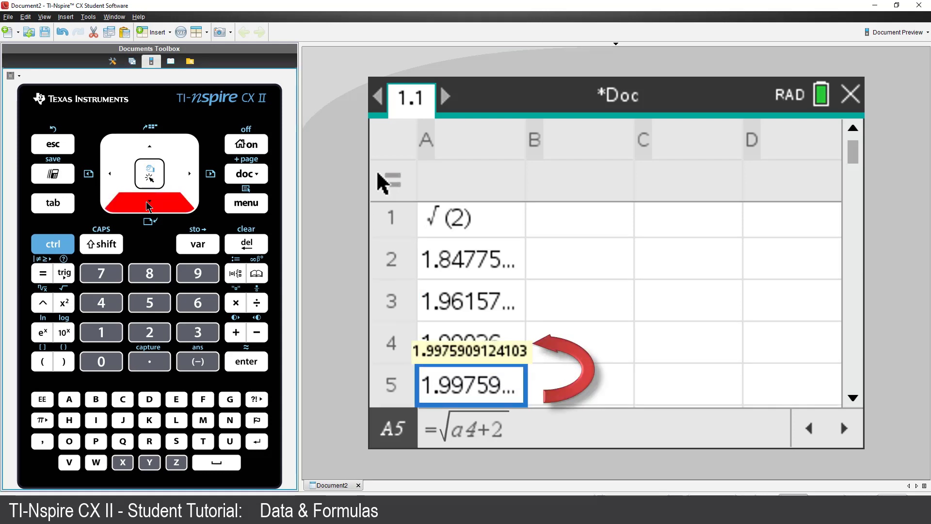
click(148, 206)
click(148, 207)
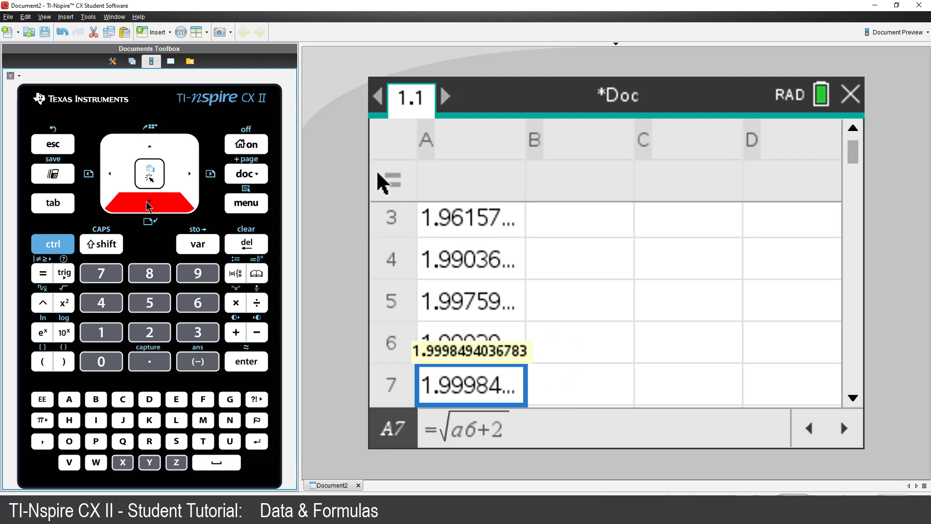
scroll(368, 339, down, 1)
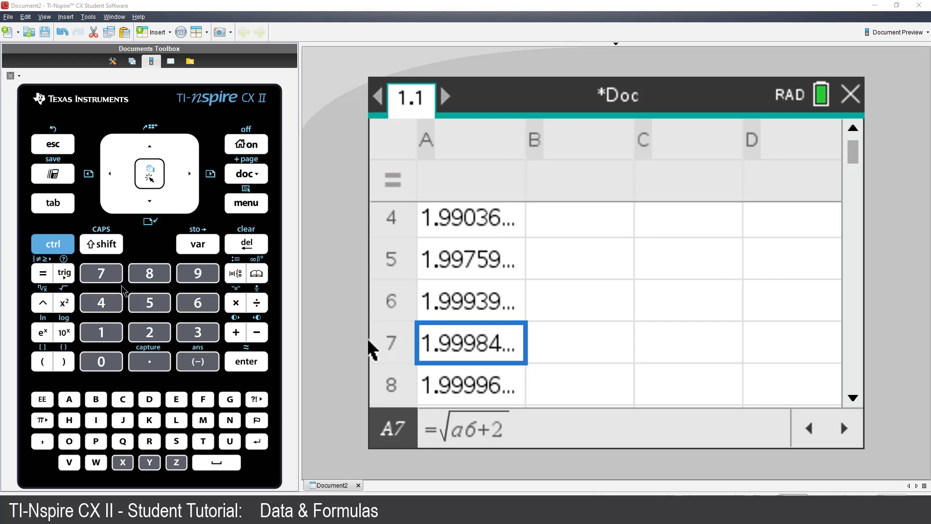
key(ctrl+1)
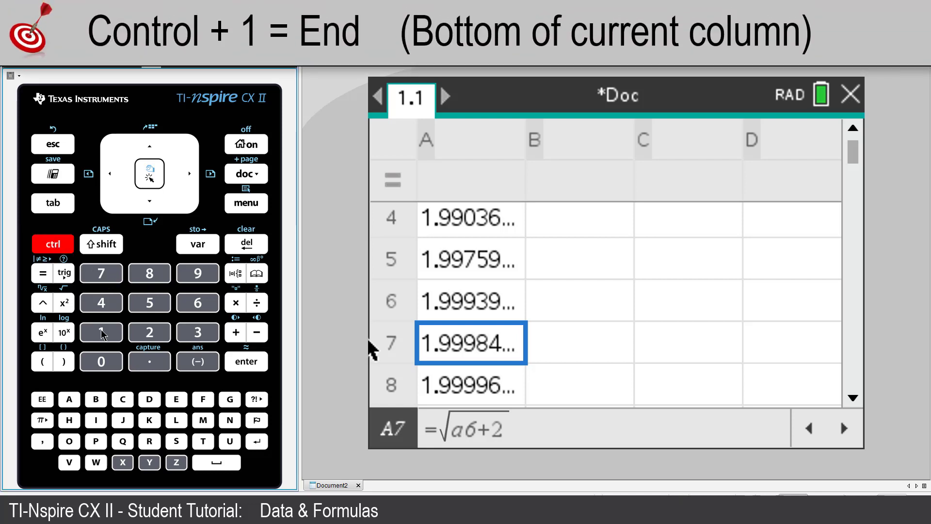
click(101, 333)
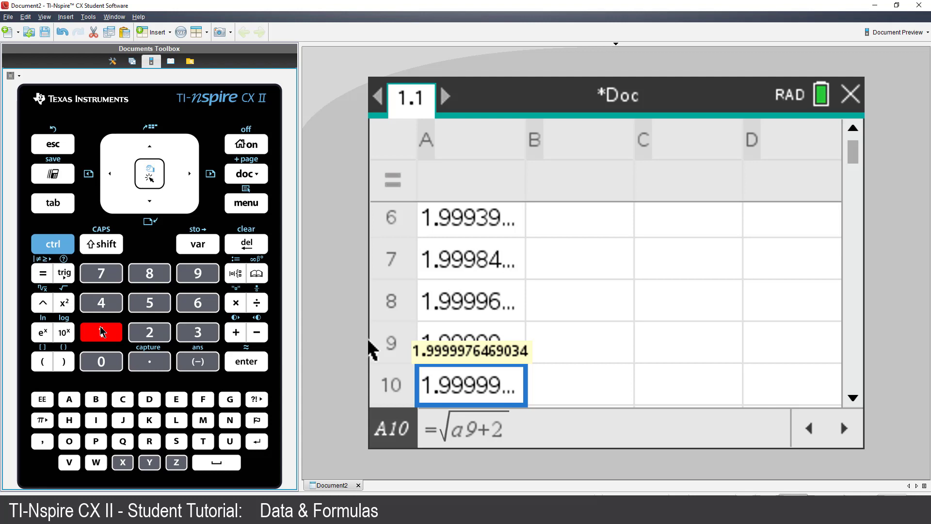
Step: Replace A1's content with √(3)
click(97, 275)
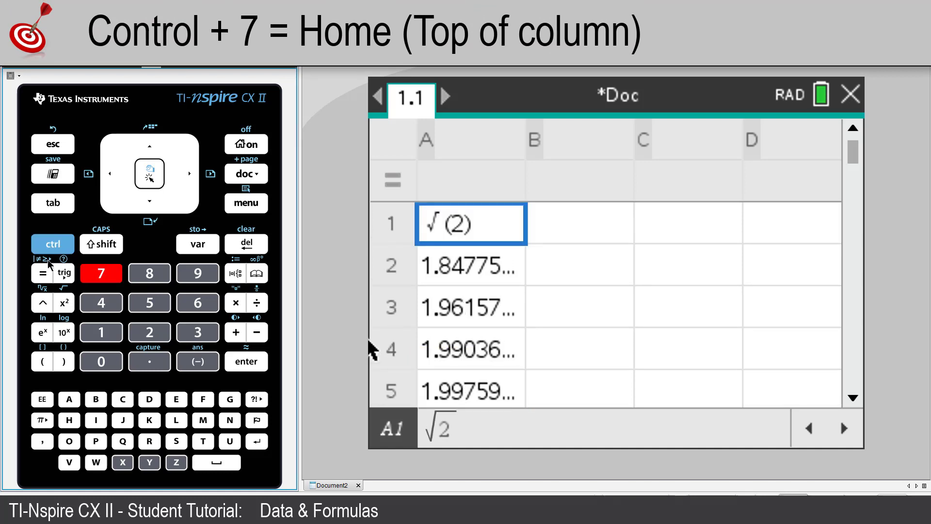
click(49, 247)
click(66, 304)
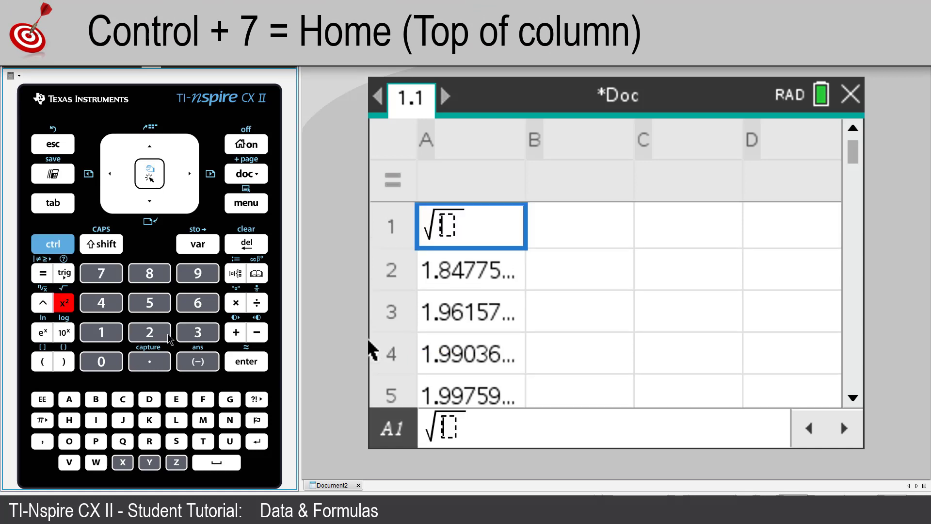
click(184, 335)
click(248, 364)
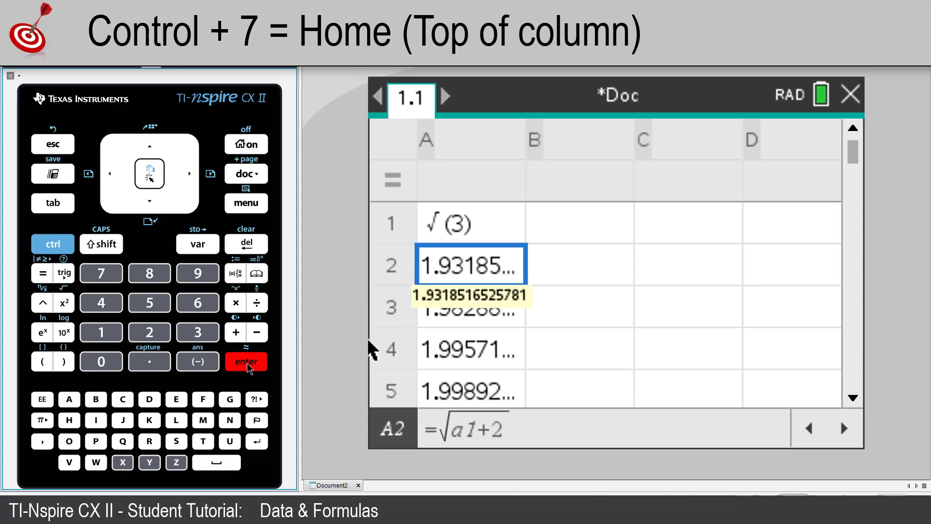
Step: Edit A2's formula to =√(a1+3), replacing the constant 2 with 3
click(247, 364)
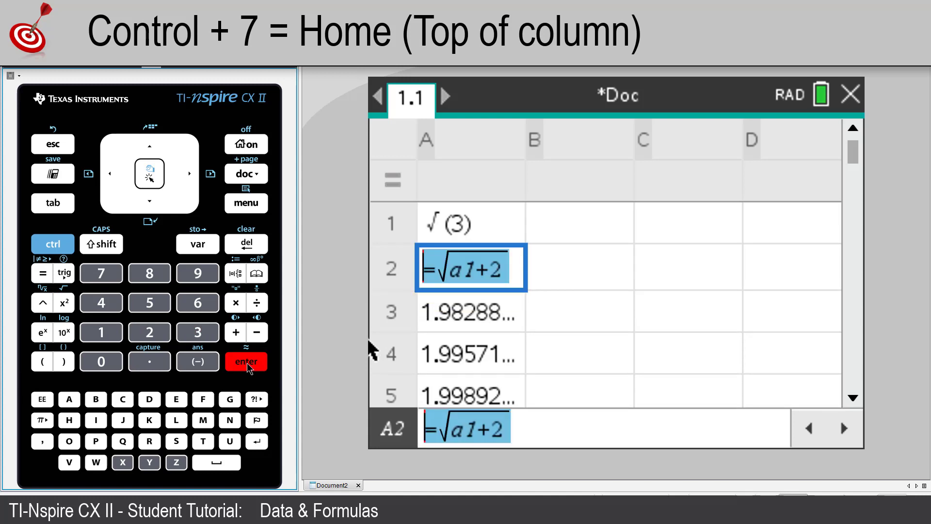
click(187, 177)
click(187, 177)
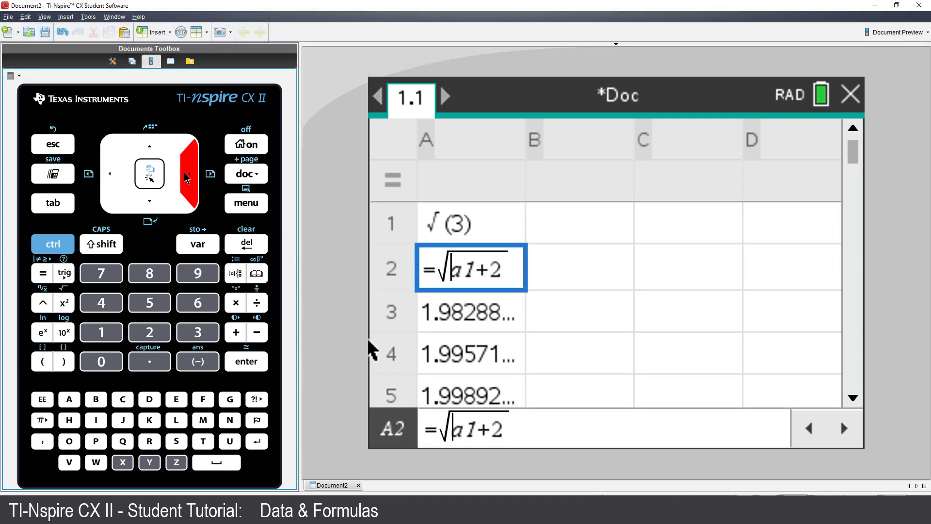
click(186, 177)
click(187, 178)
click(187, 177)
click(187, 177)
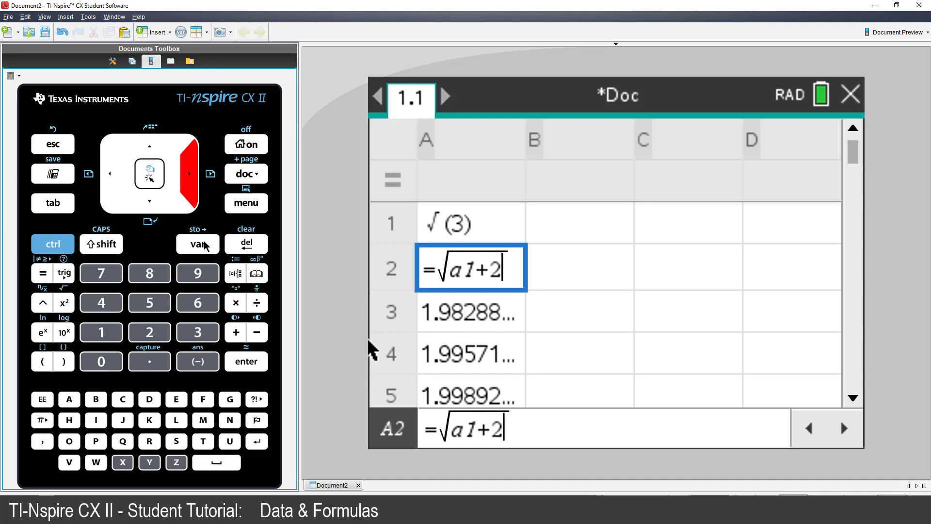
click(246, 245)
click(198, 333)
click(246, 362)
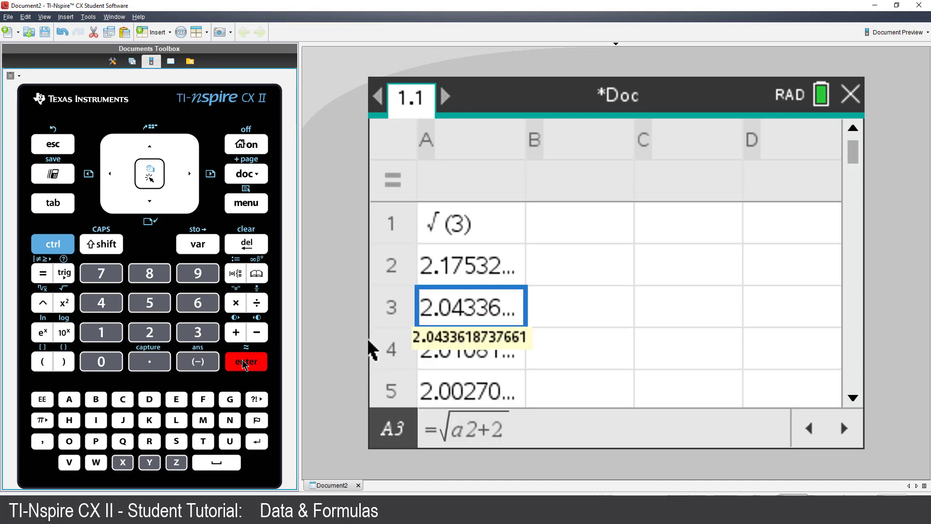
Step: Fill A2's =√(a1+3) formula down column A through A10
click(152, 142)
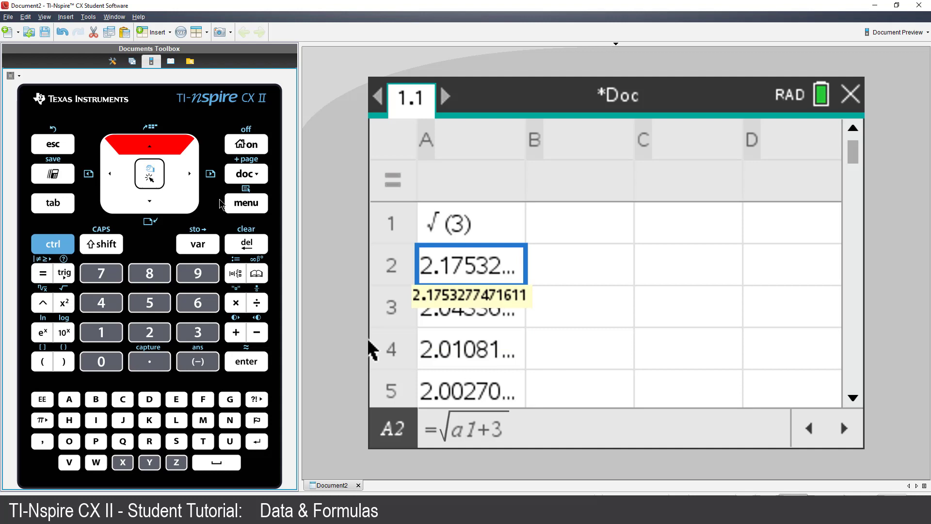
click(238, 208)
click(194, 334)
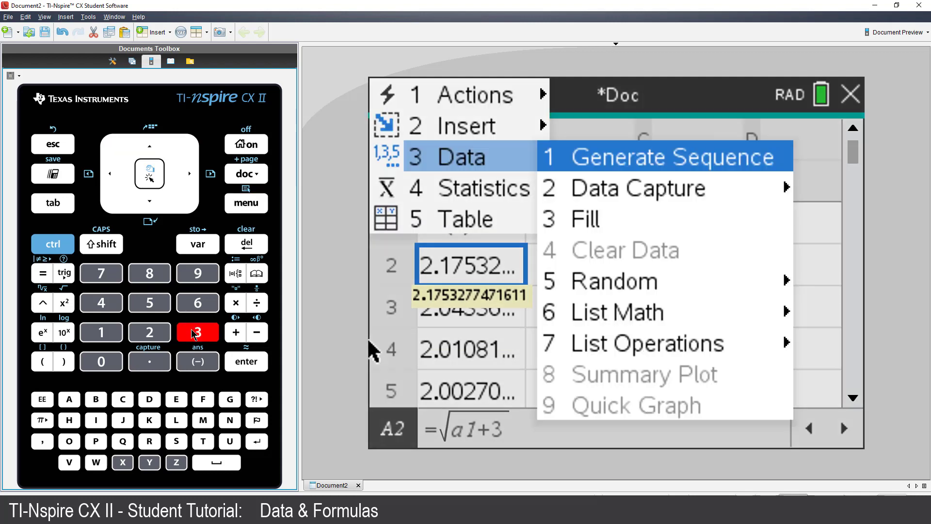
click(194, 334)
drag(153, 205, 153, 208)
click(242, 363)
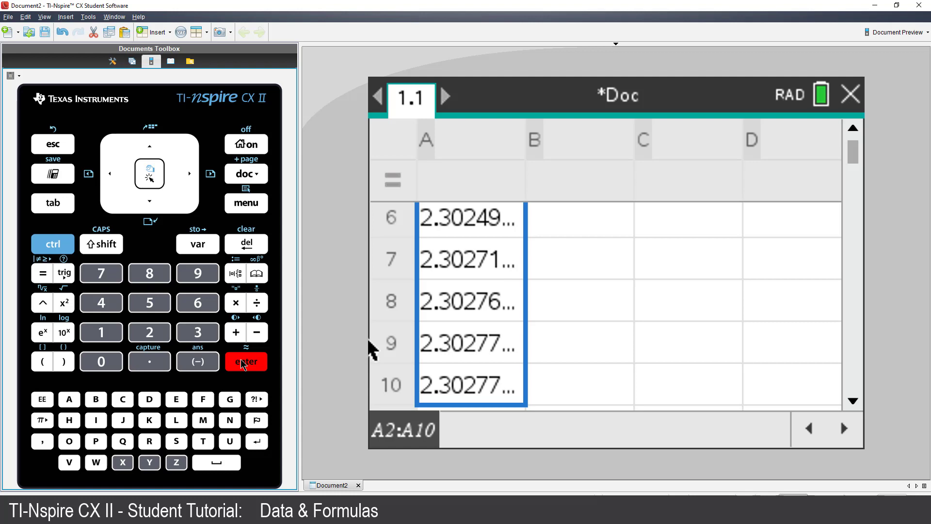
Step: Check column A top and bottom, with A10 =√(a9+3) at 2.30277…
click(53, 244)
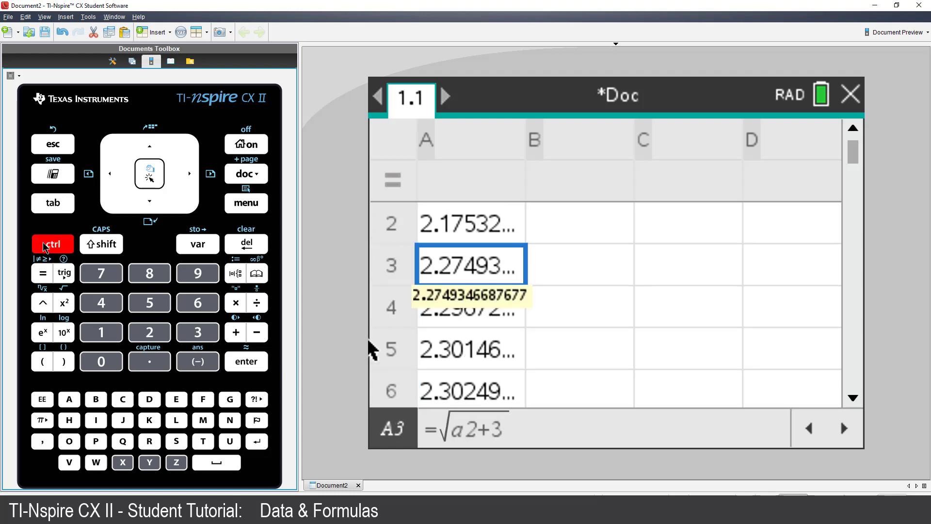
click(99, 281)
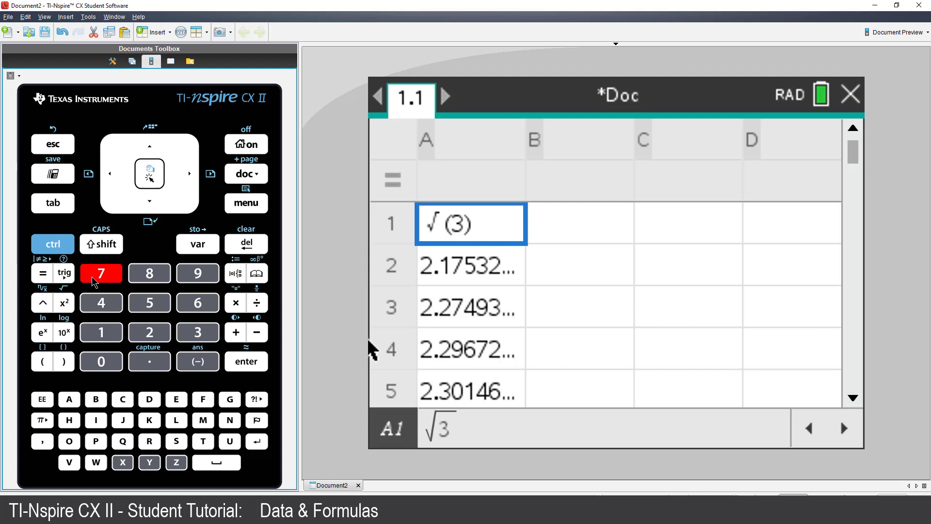
click(53, 245)
click(100, 334)
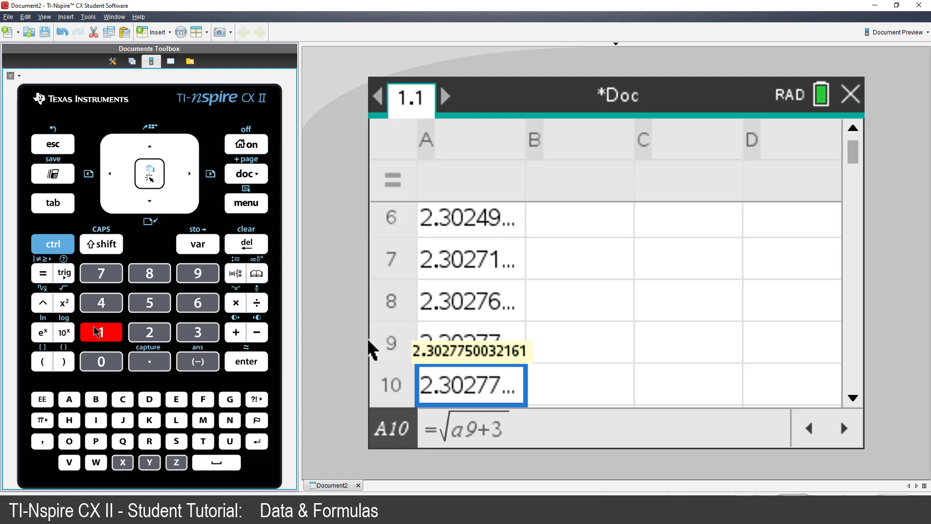
Step: Enter the seed value 2 in cell B1
click(66, 247)
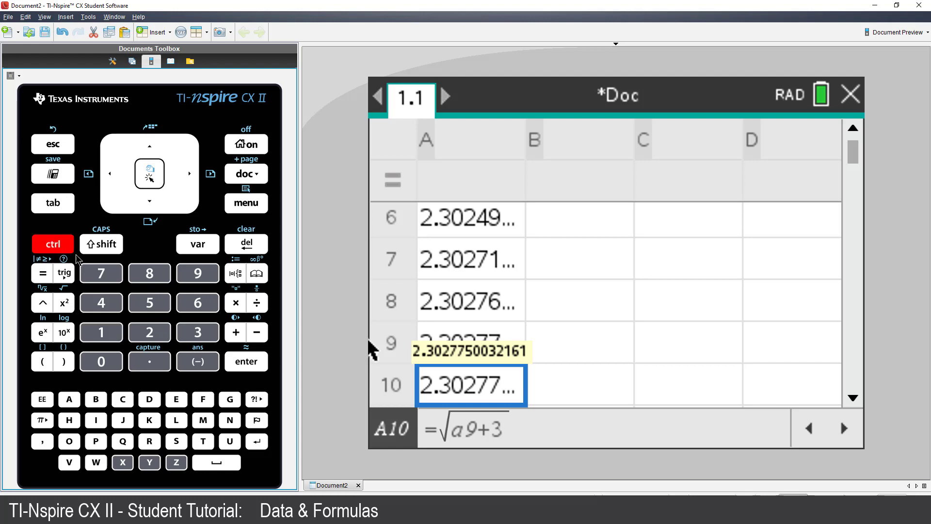
click(91, 271)
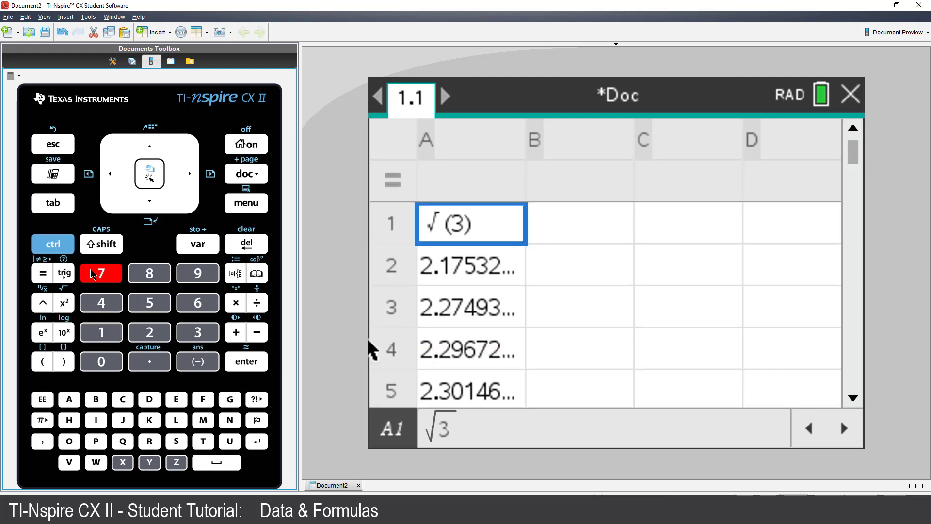
click(189, 181)
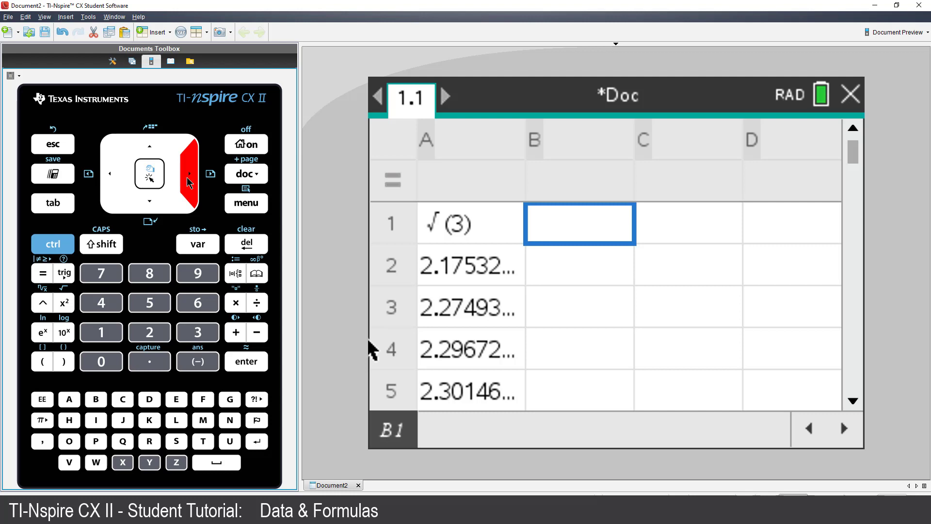
click(153, 334)
click(235, 363)
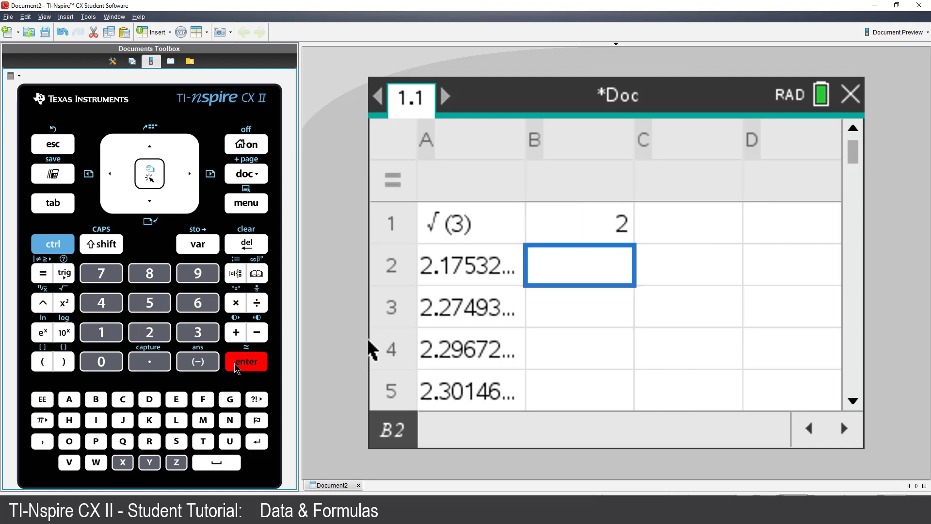
Step: Rewrite A1 as the formula =√(b1)
click(116, 175)
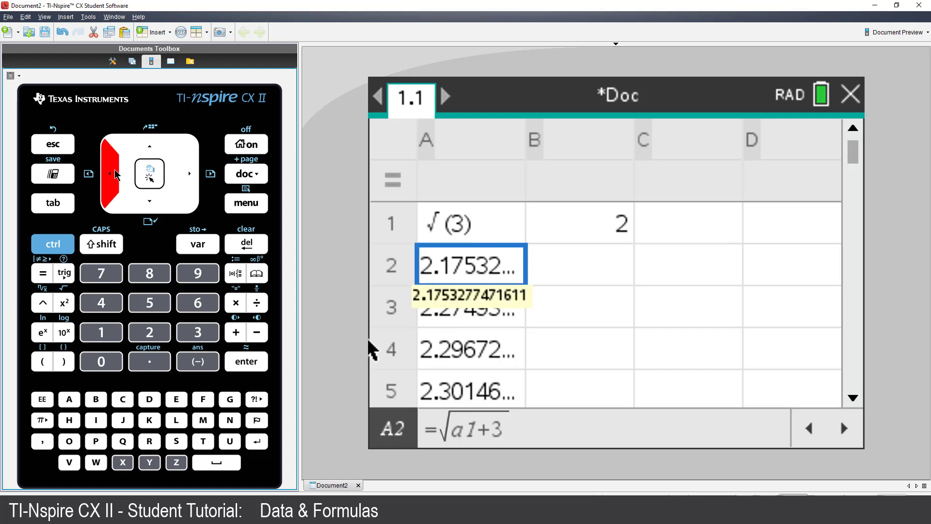
click(151, 145)
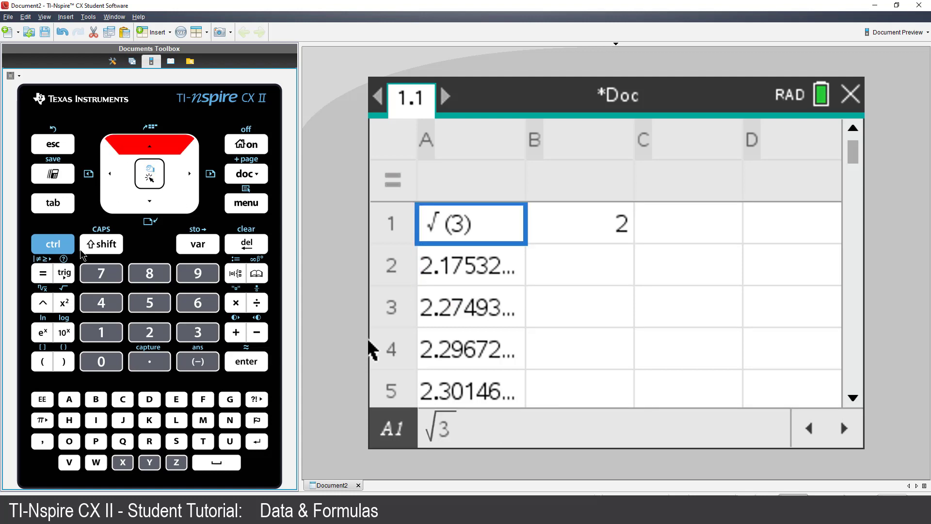
click(45, 275)
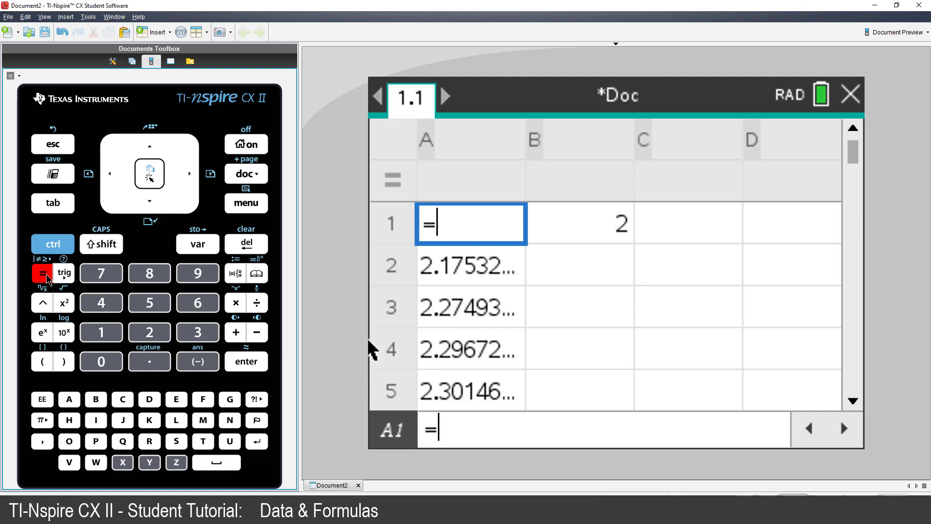
click(48, 250)
click(65, 305)
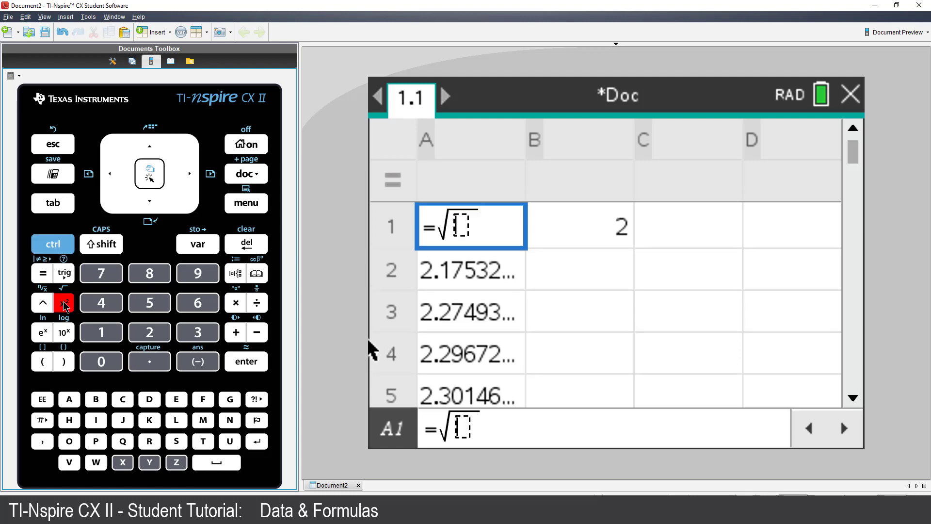
click(96, 398)
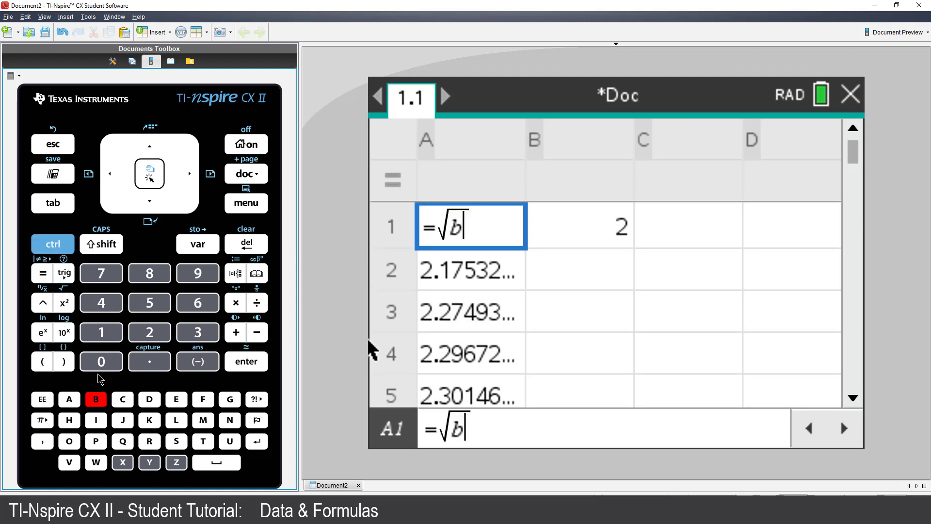
click(101, 334)
click(246, 363)
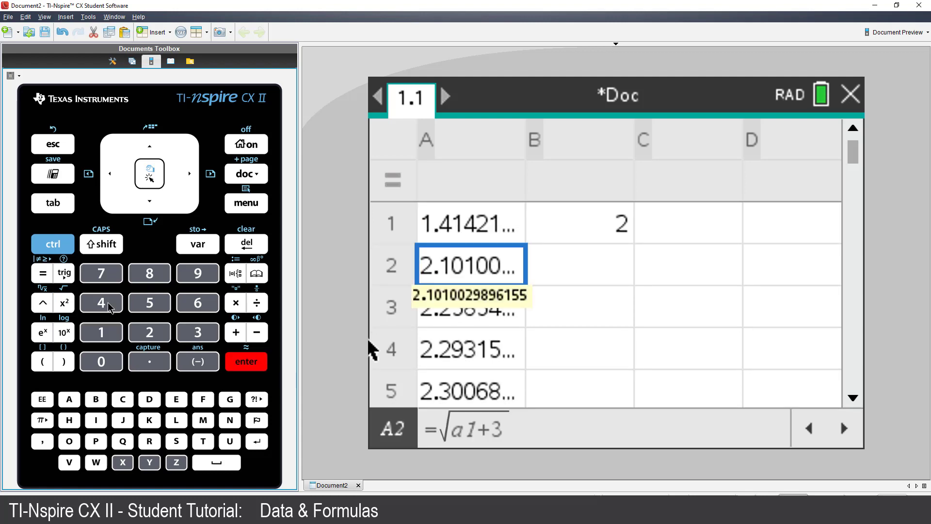
Step: Begin A2's new formula as =√(a1+ under a square root
click(42, 275)
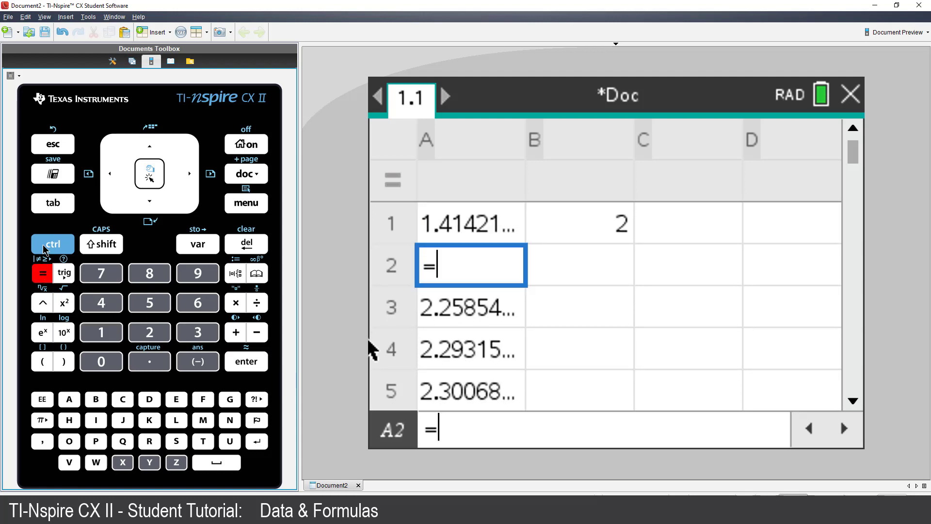
click(46, 248)
click(64, 301)
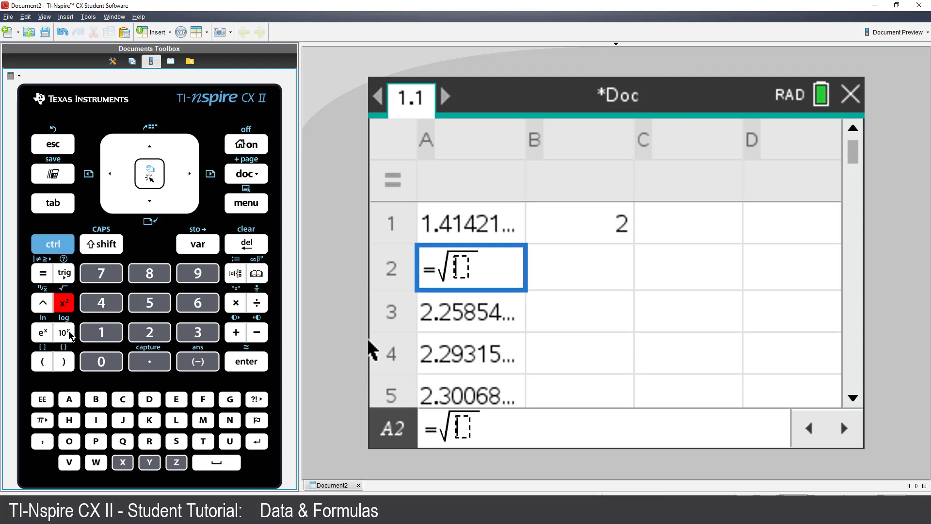
click(71, 399)
click(106, 335)
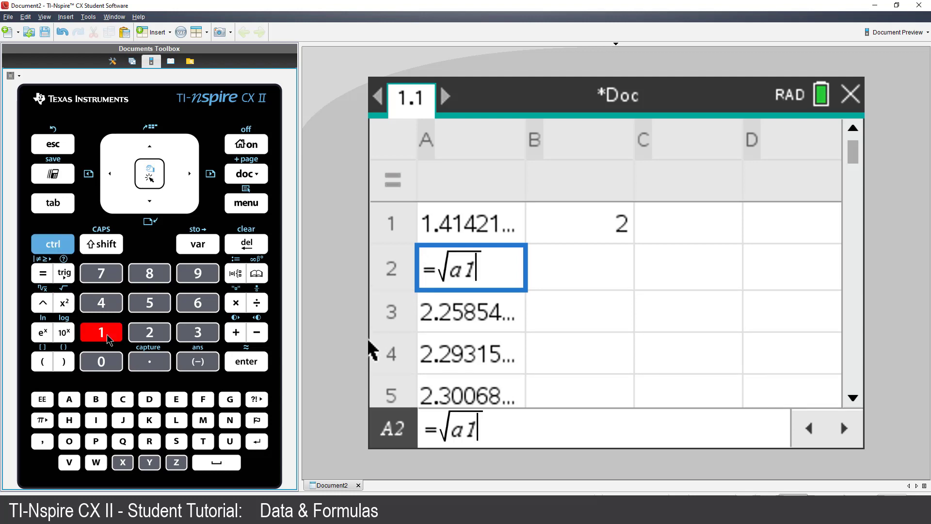
click(236, 333)
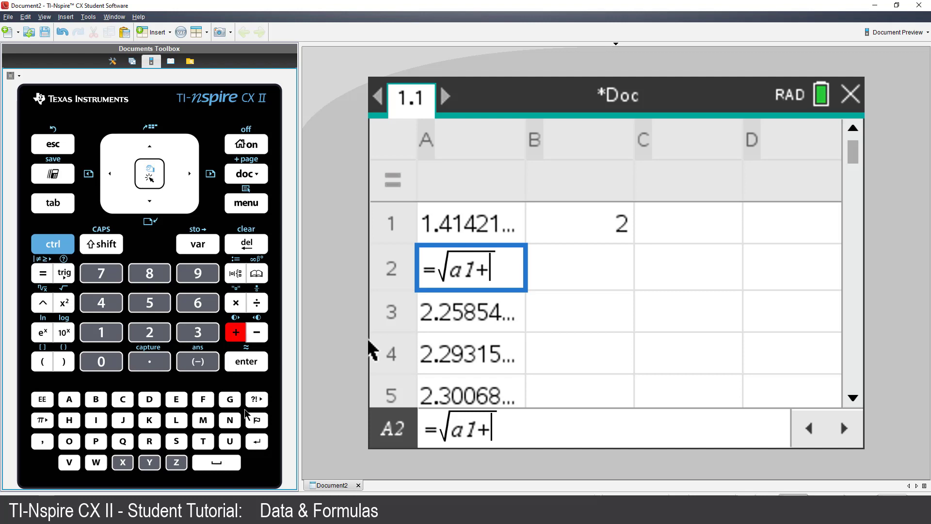
Step: Complete the formula with the absolute reference $b$1, using dollar signs from the symbol palette
click(254, 399)
key(Right)
key(Right)
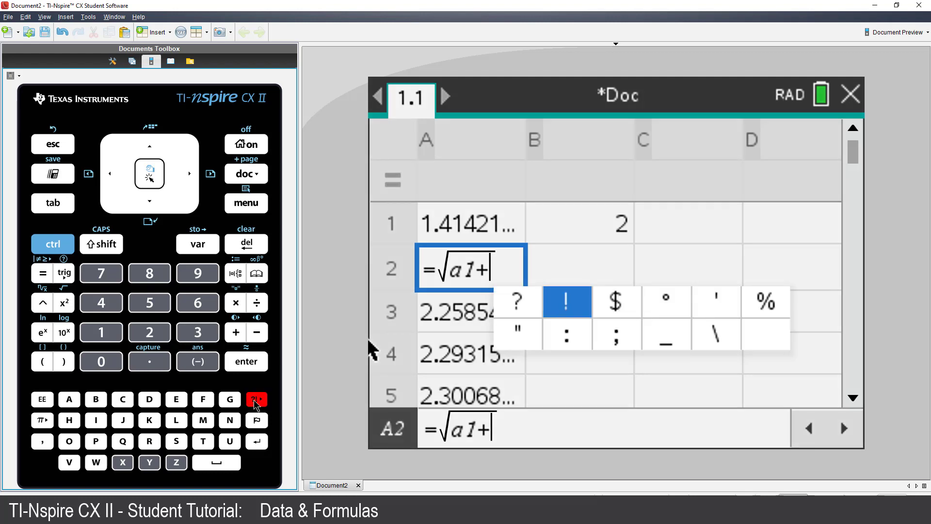
click(245, 363)
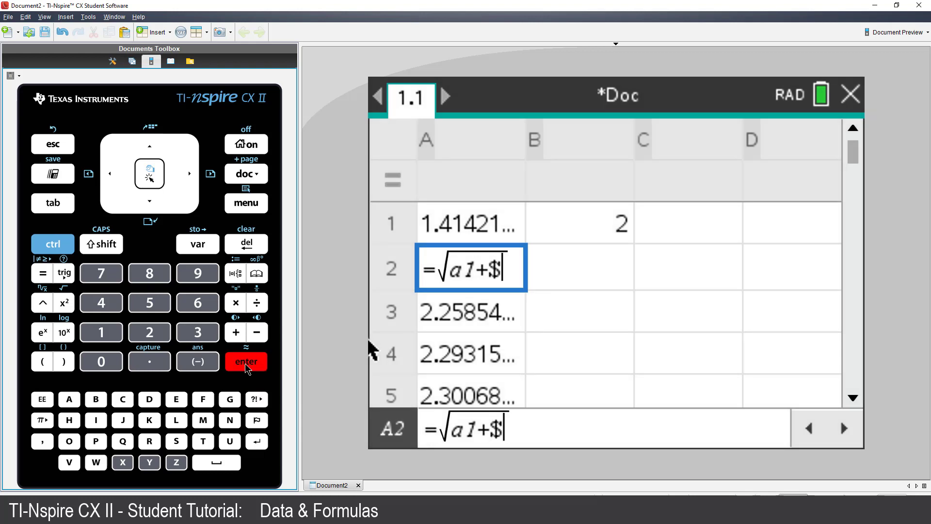
click(105, 397)
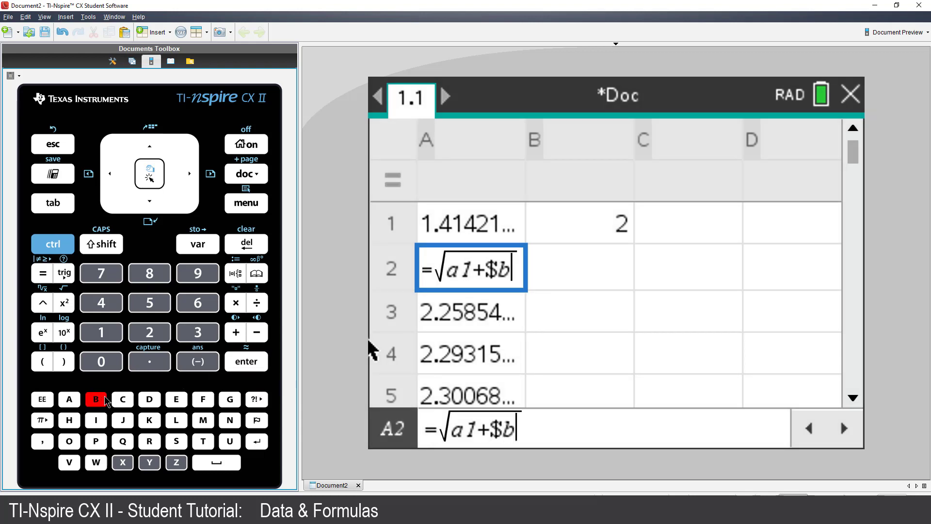
click(253, 401)
key(Right)
key(Right)
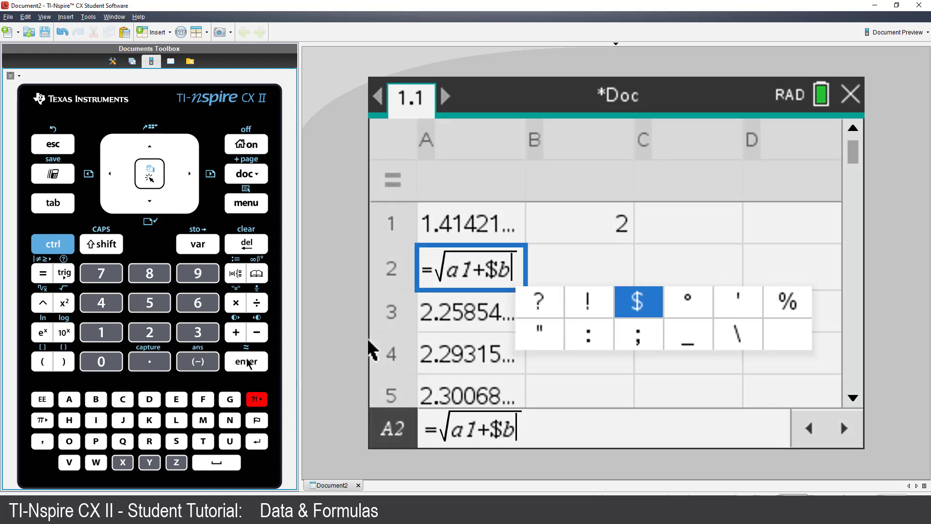
click(247, 363)
click(109, 336)
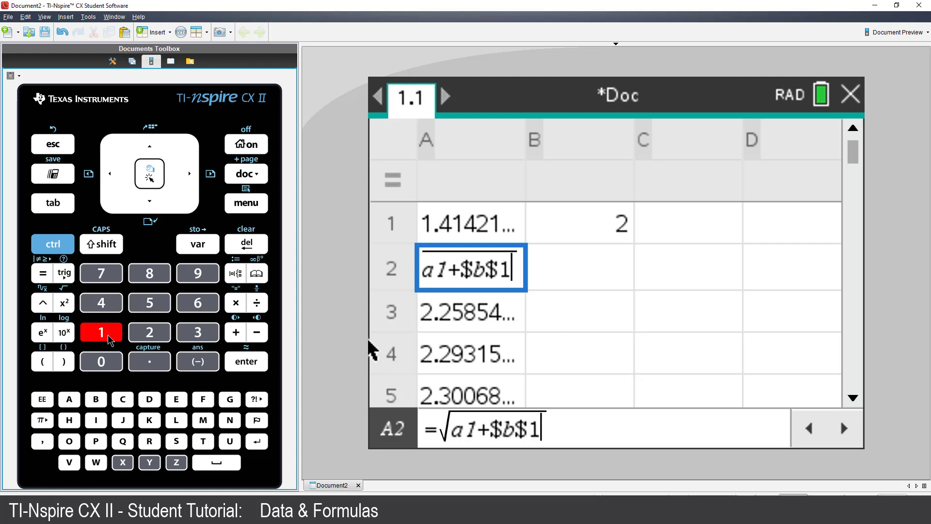
Step: Commit A2's =√(a1+$b$1) formula and fill it down through A10
click(239, 365)
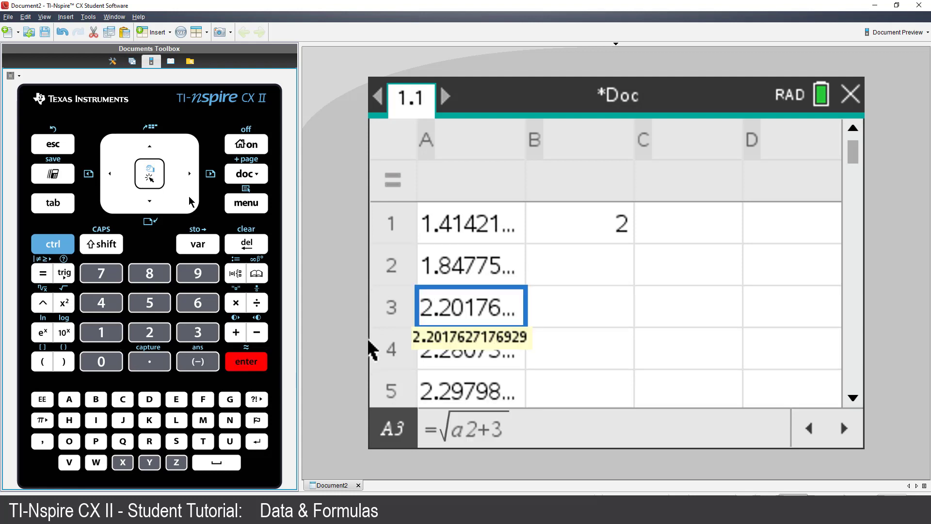
click(146, 148)
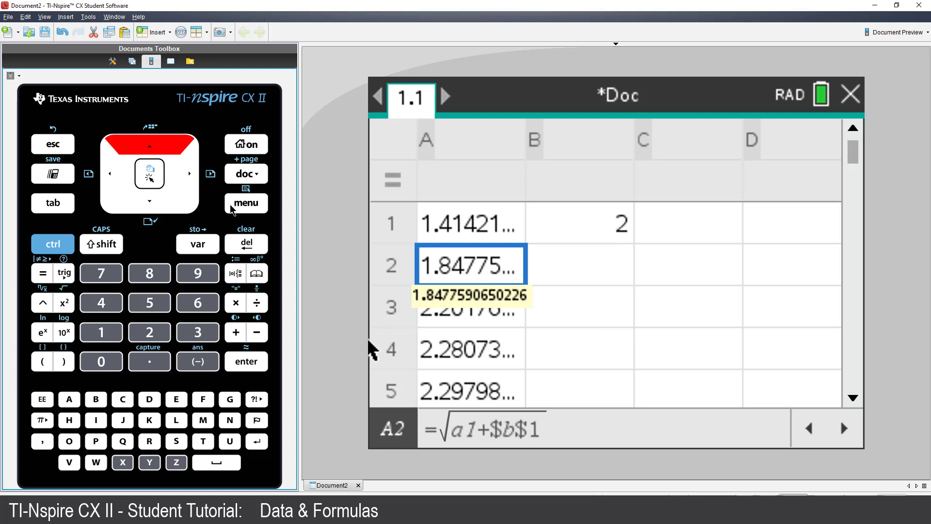
click(246, 203)
click(198, 332)
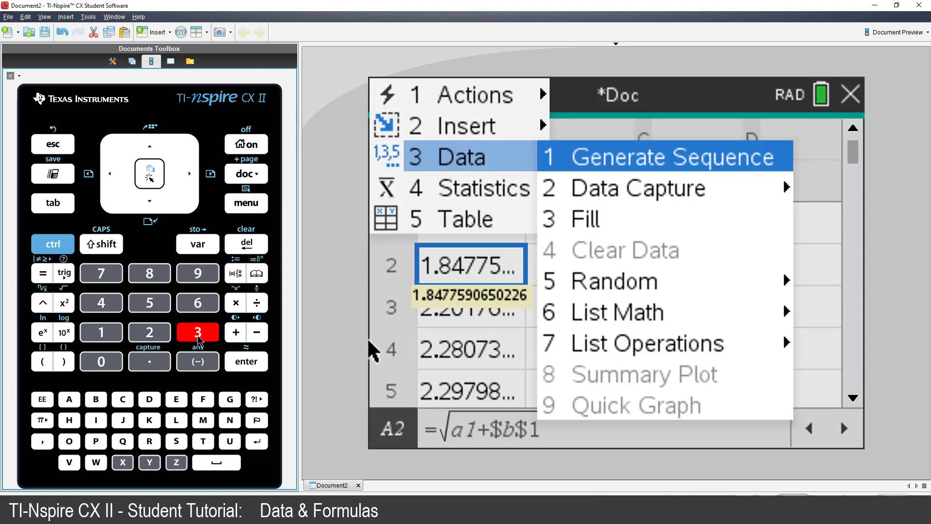
key(Escape)
drag(147, 206, 149, 212)
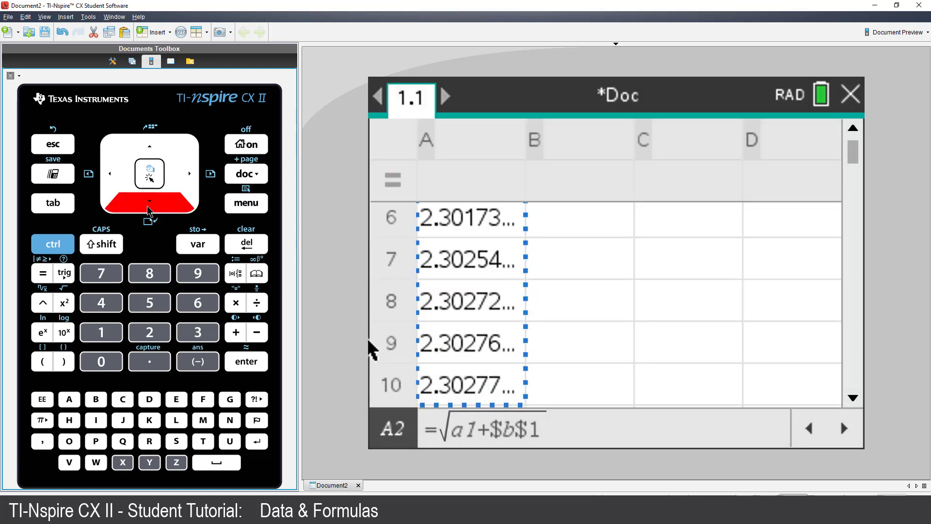
click(235, 362)
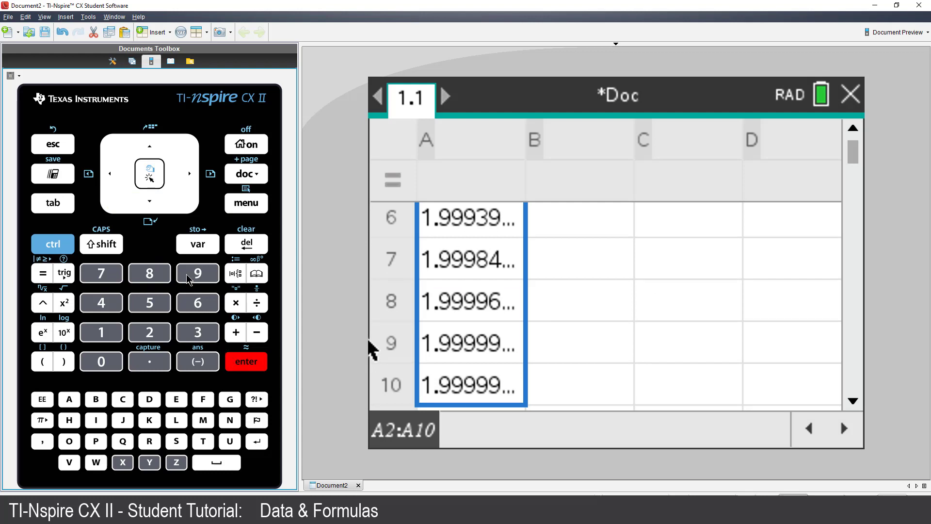
Step: Step through A3 to A10 checking each formula, ending at =√(a9+$b$1) giving 1.99999…
click(152, 209)
click(153, 210)
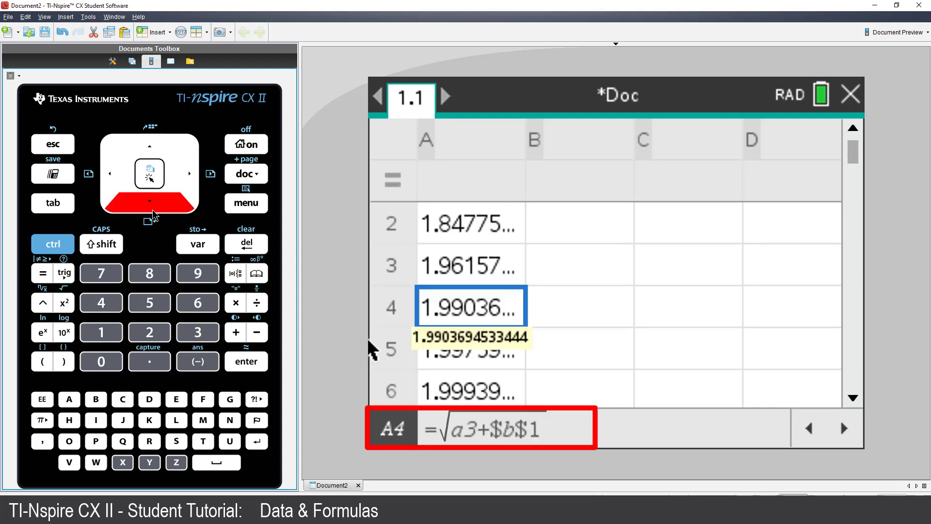
click(152, 209)
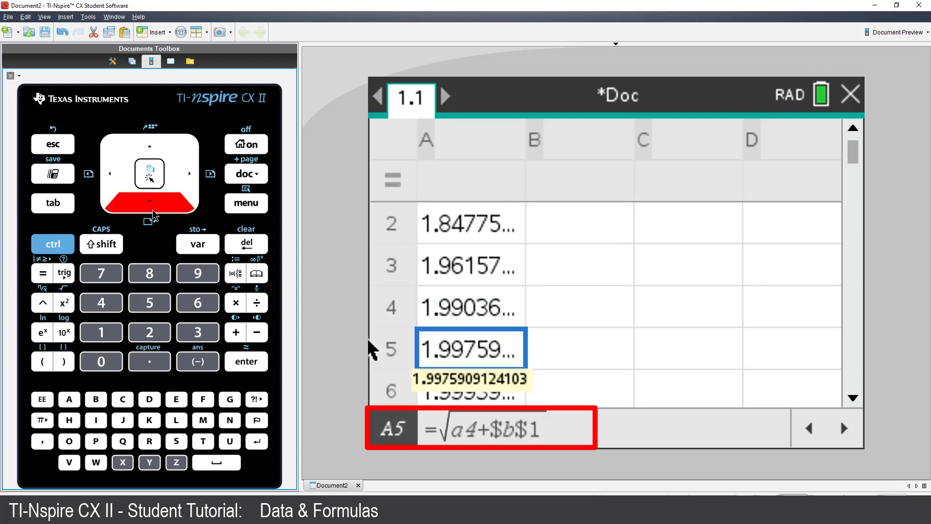
click(152, 210)
click(153, 210)
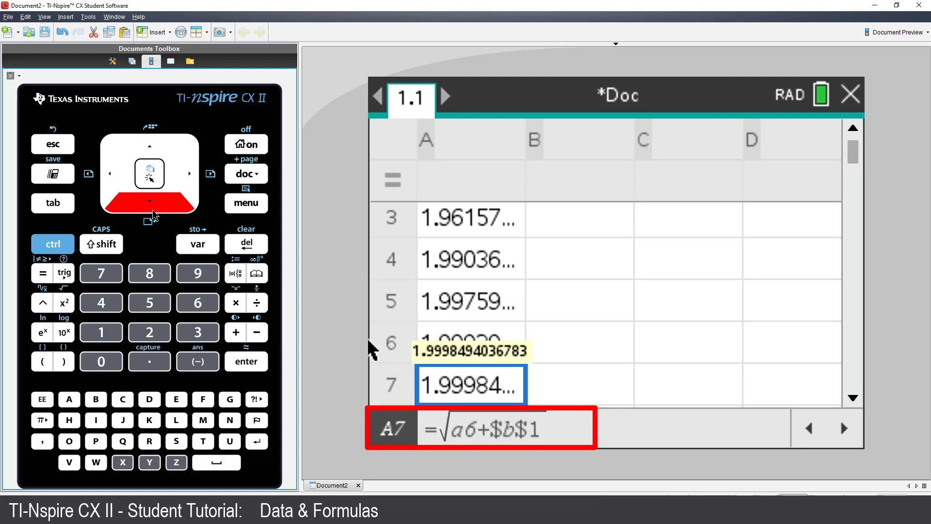
click(152, 210)
click(152, 209)
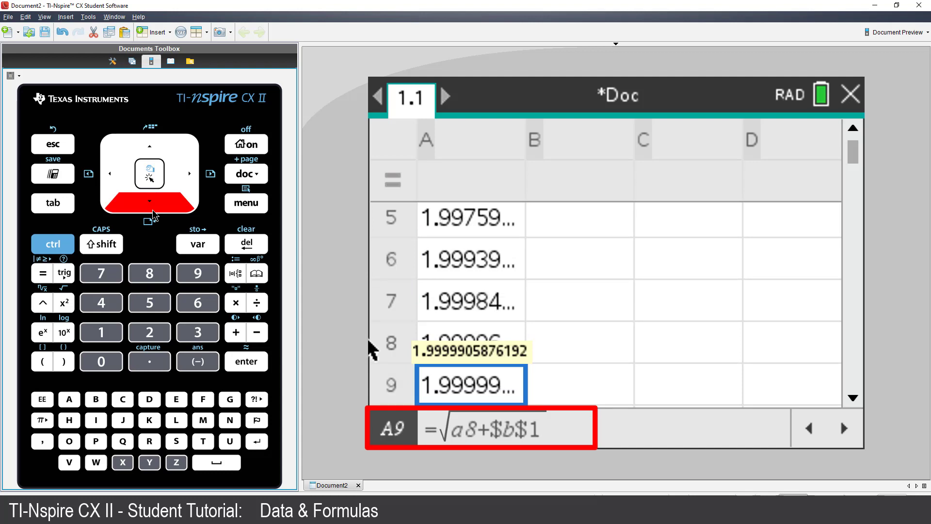
click(153, 209)
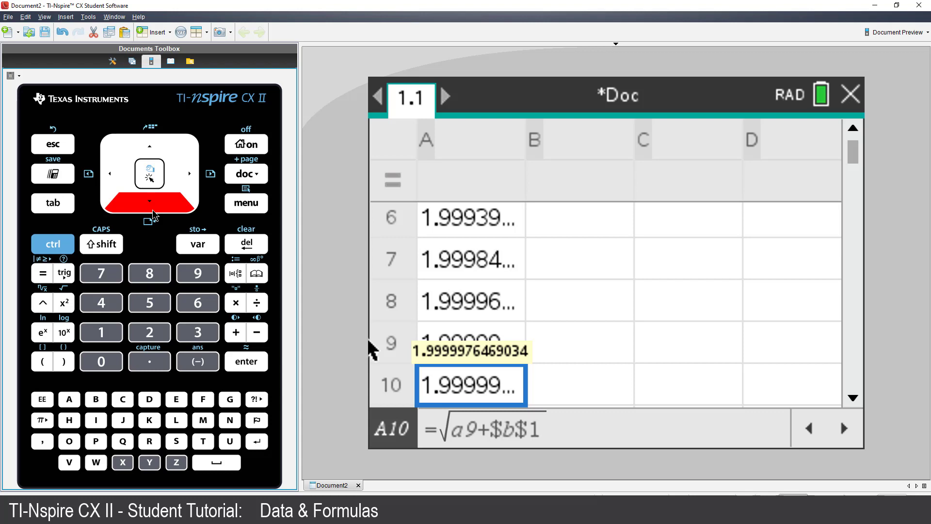
Step: Change the seed in B1 to 3 and move to A2 to view its formula
click(152, 211)
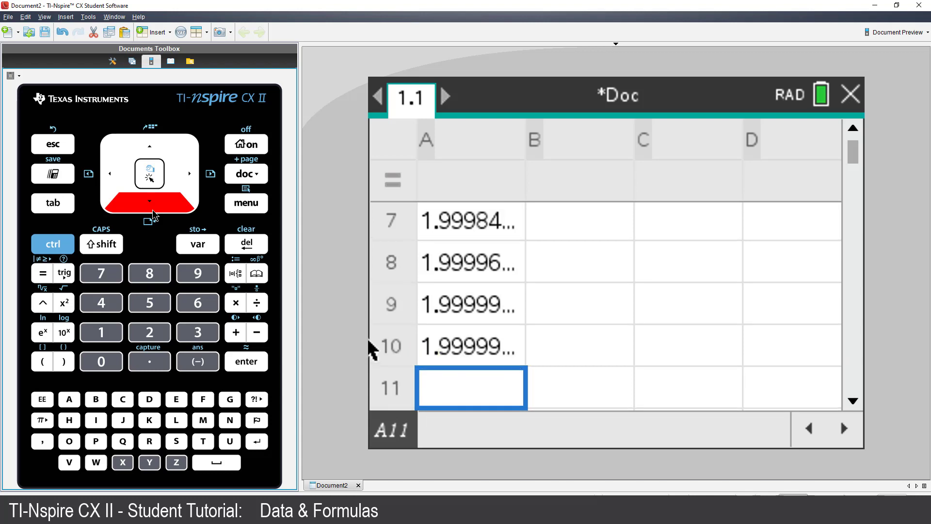
click(100, 276)
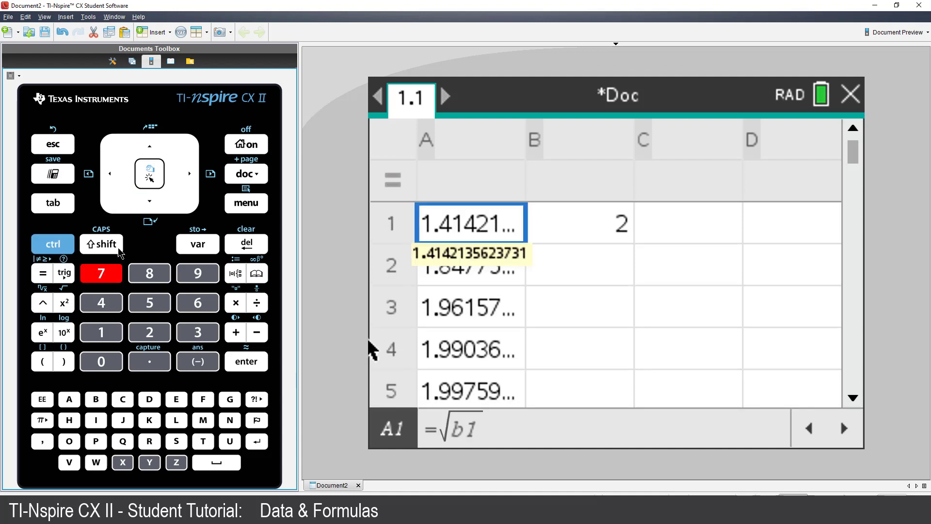
click(189, 177)
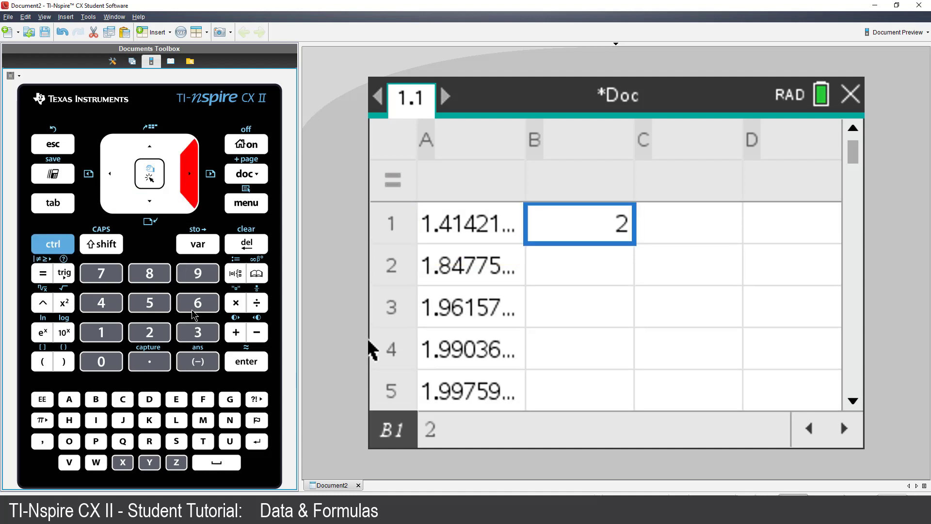
click(197, 333)
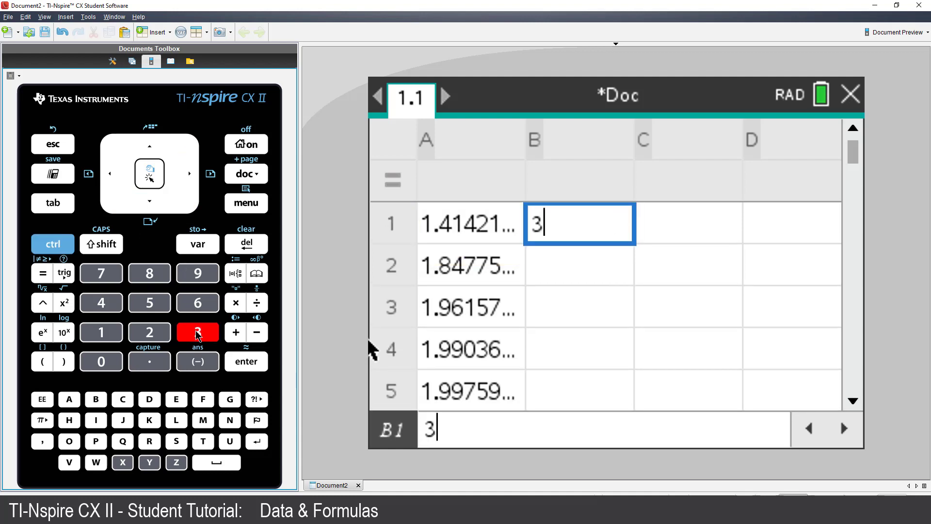
click(247, 368)
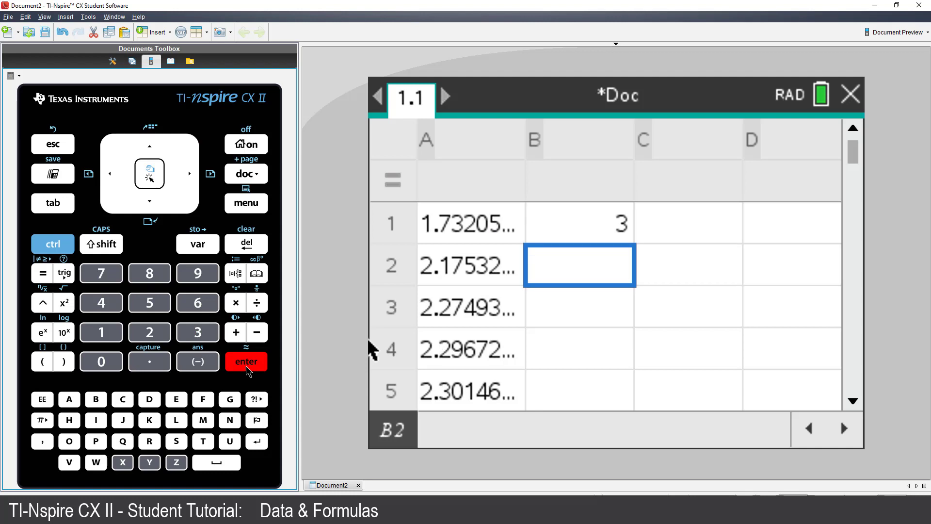
click(114, 183)
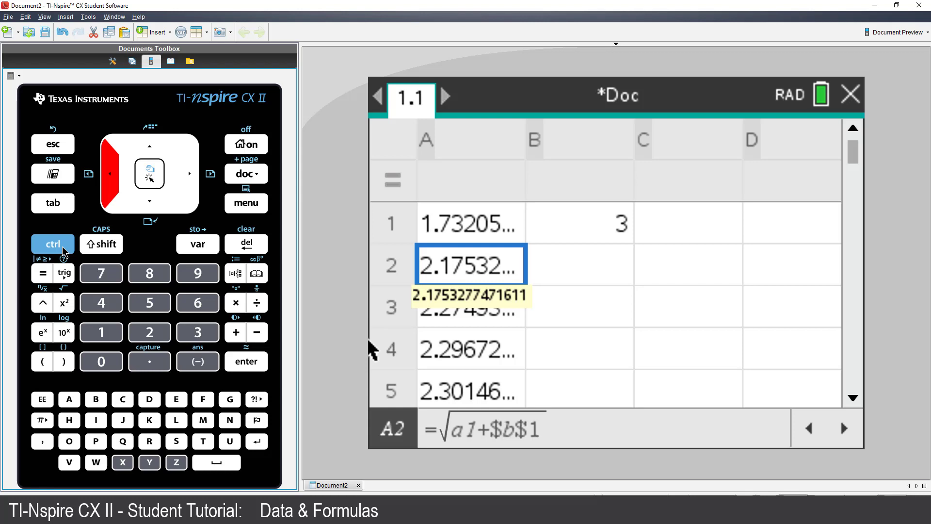
Step: Go to cell A10 to check its result
click(236, 402)
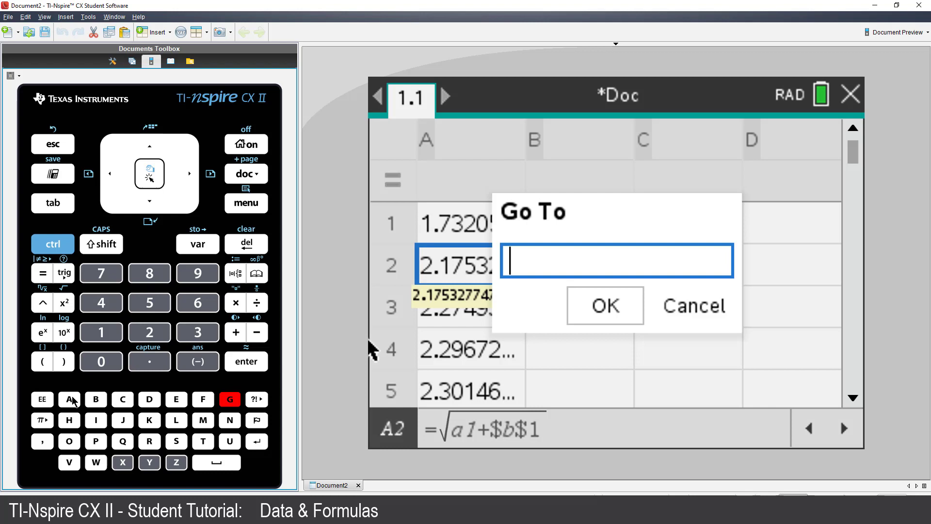
click(69, 400)
click(100, 333)
click(101, 361)
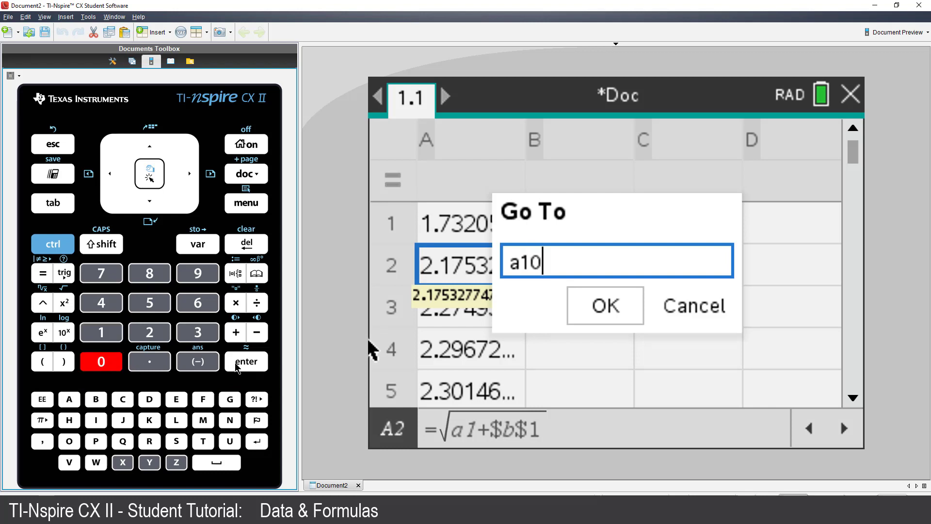
click(235, 362)
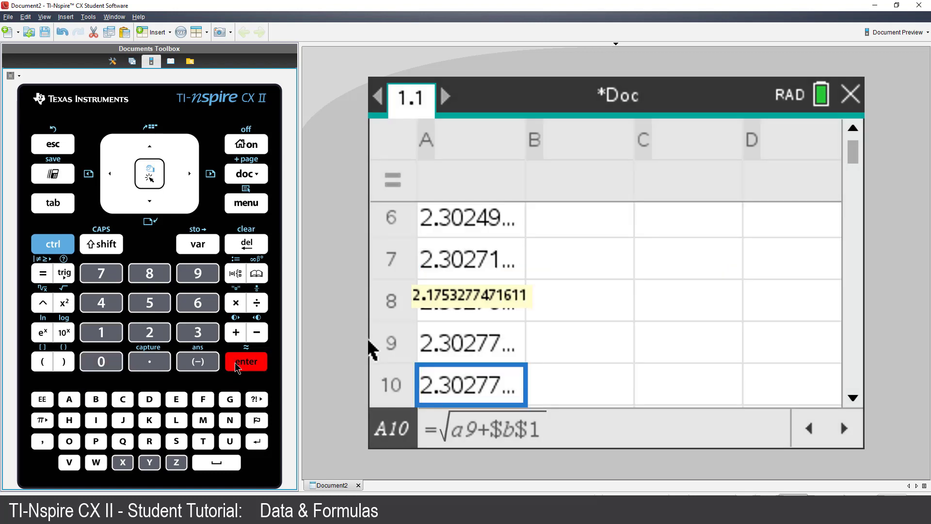
Step: Go to B1 and enter 4 as the new seed
click(72, 247)
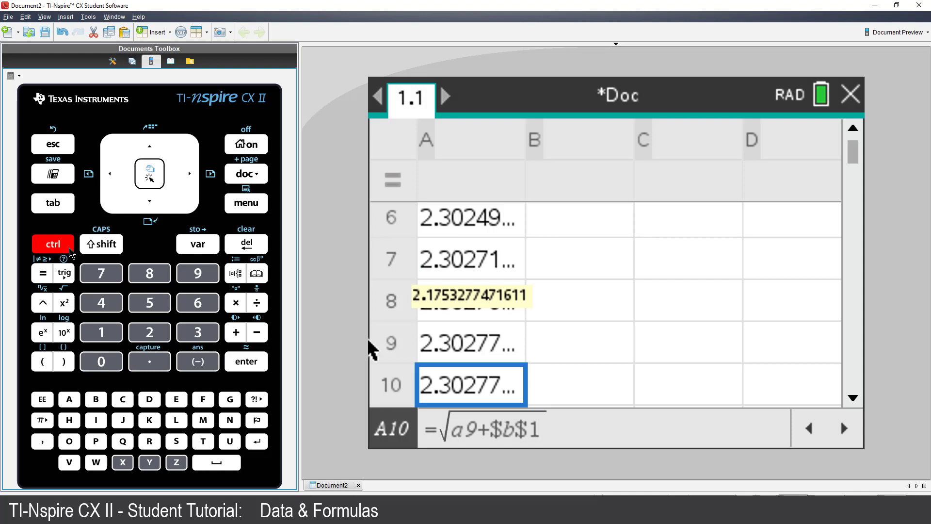
click(225, 402)
click(96, 401)
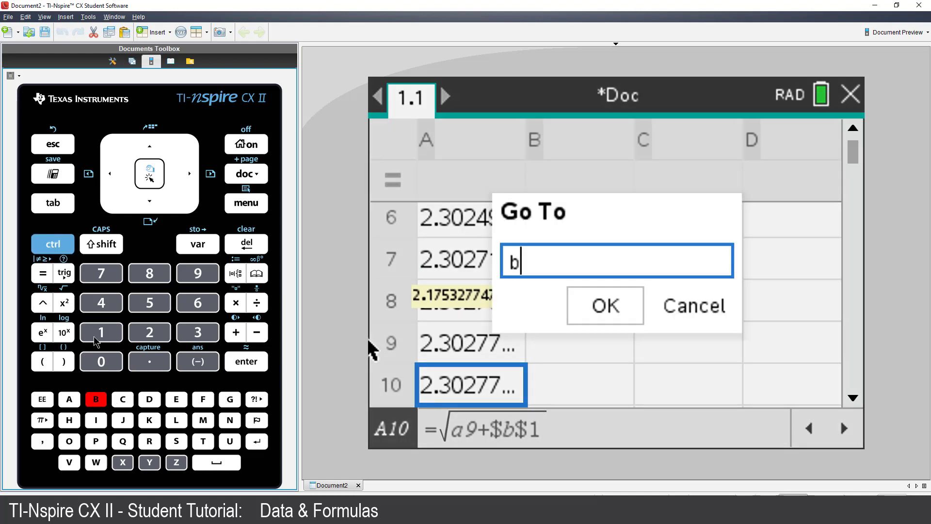
click(101, 334)
click(245, 362)
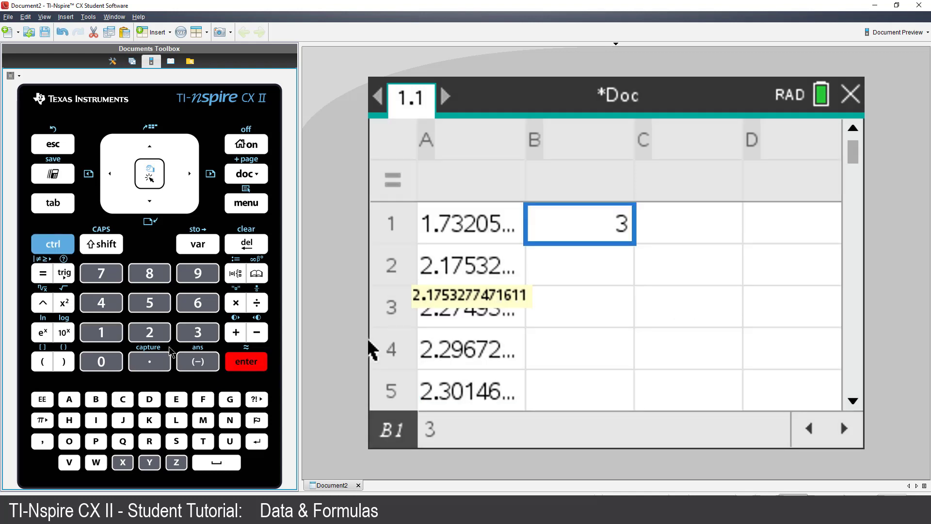
click(101, 304)
click(235, 362)
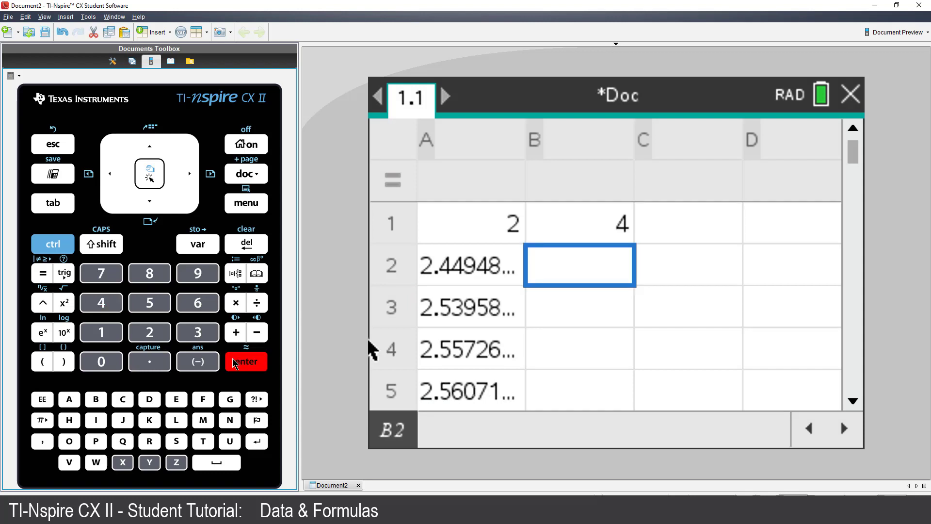
Step: Enter the formula =a10 in cell B2
click(47, 274)
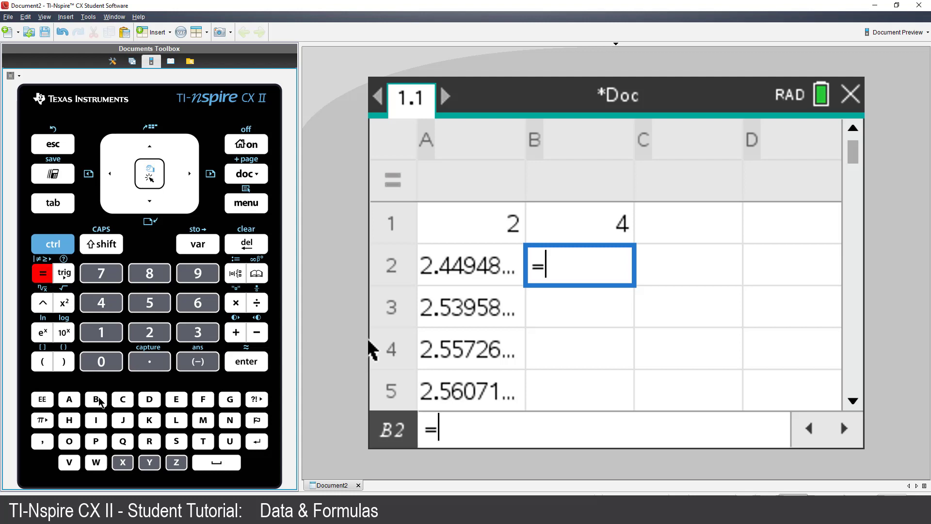
click(70, 399)
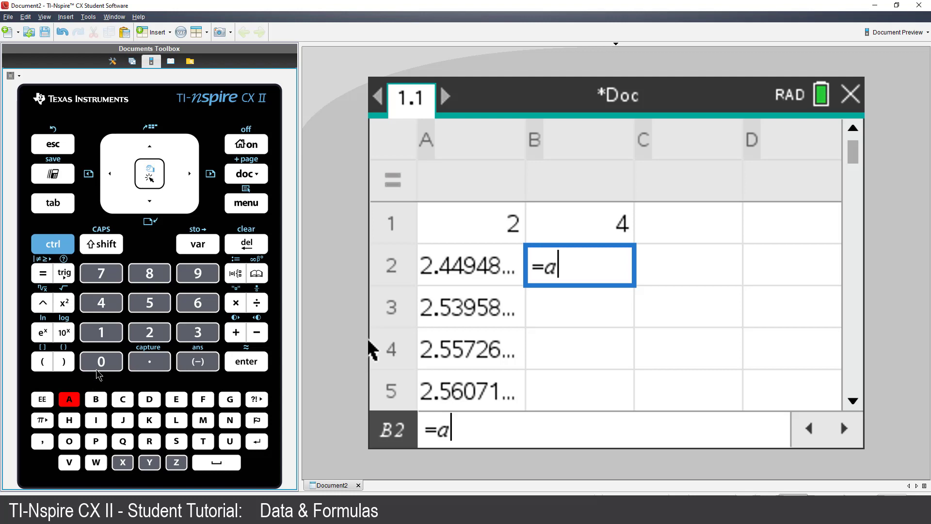
click(101, 340)
click(101, 362)
click(231, 361)
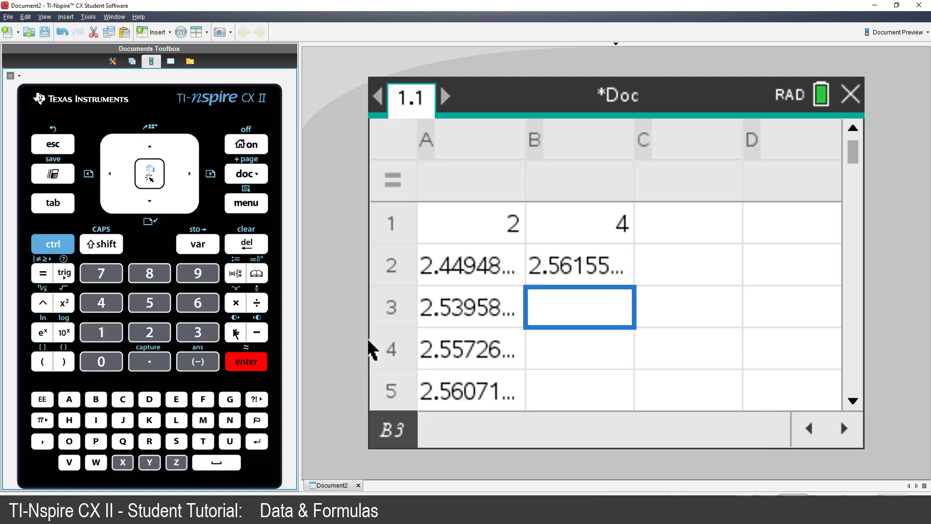
Step: Try seed values 5 and then 6 in B1, leaving 6
click(154, 150)
click(154, 150)
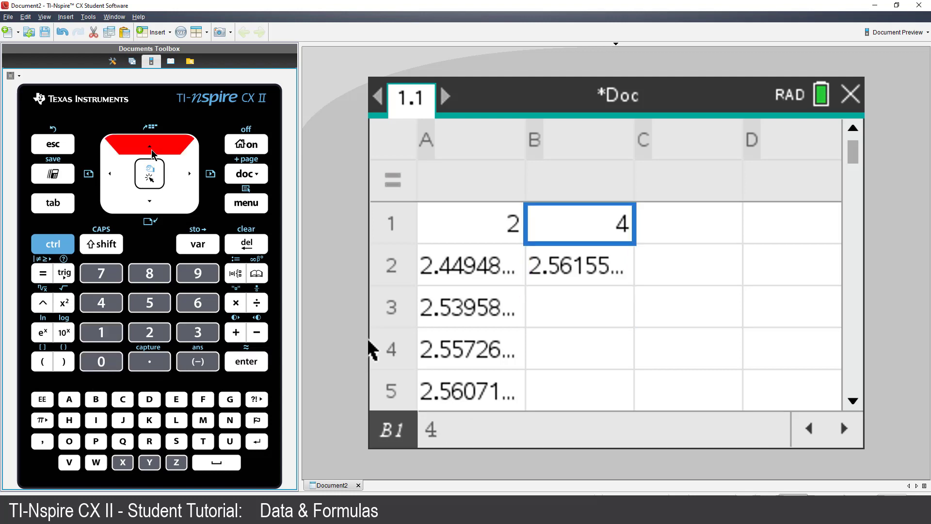
click(149, 303)
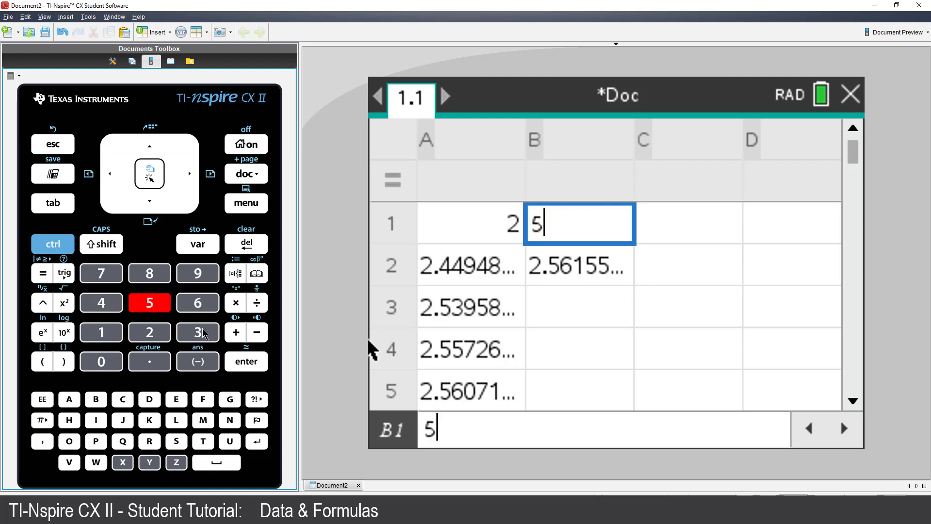
click(237, 365)
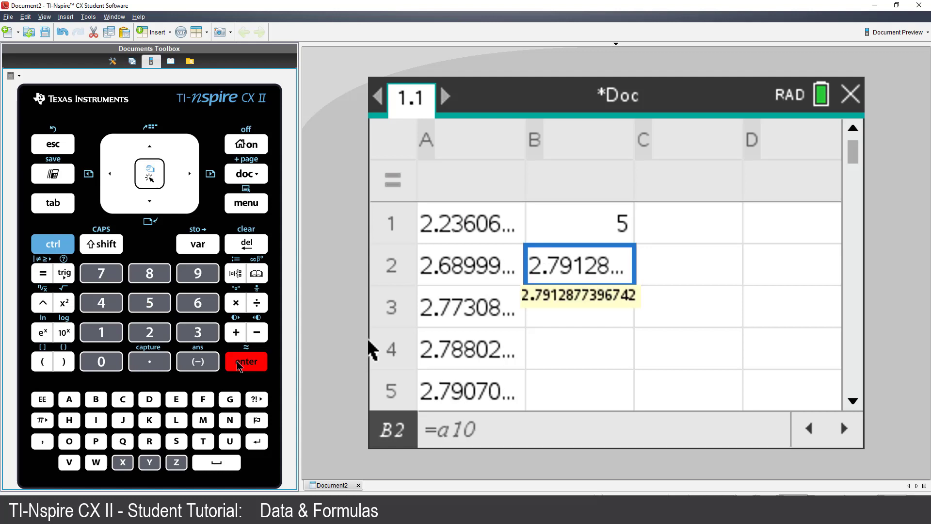
click(149, 148)
click(195, 304)
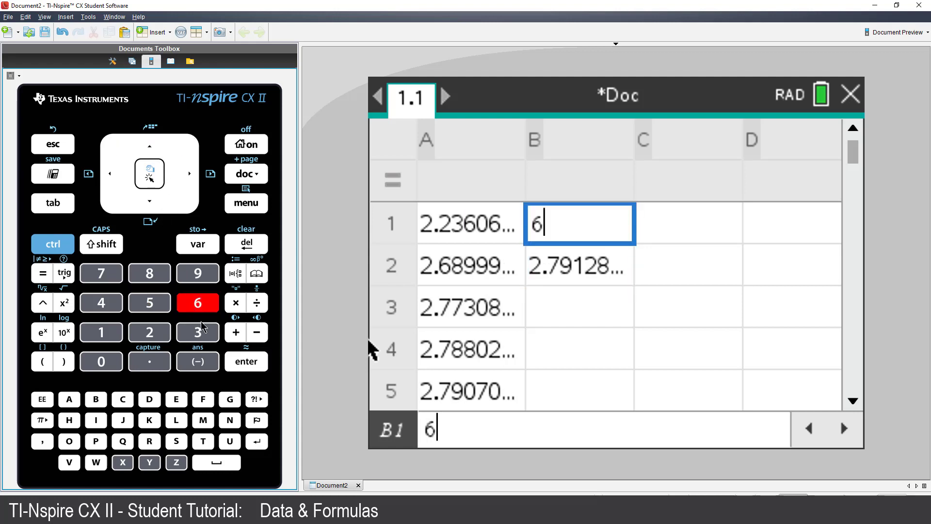
click(233, 363)
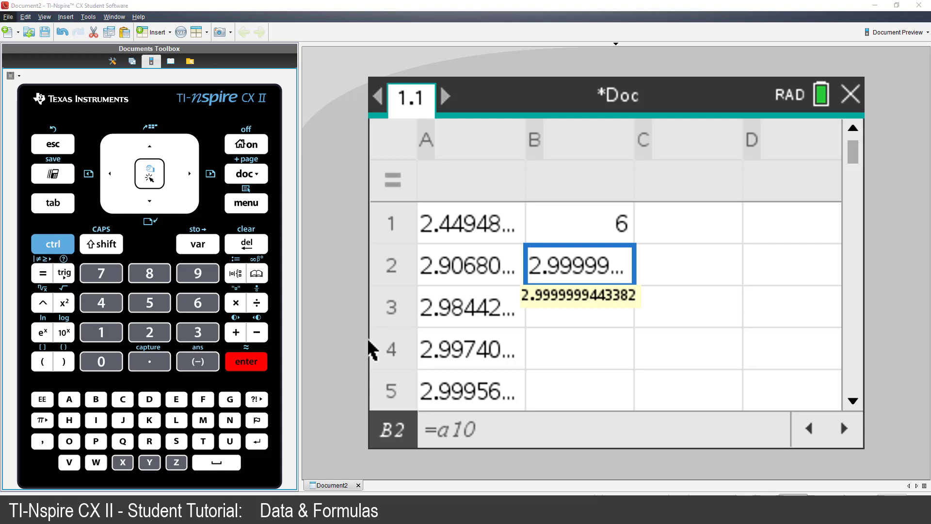
Step: Name column C 'seed' and enter 1 and 2 in C1 and C2
key(Right)
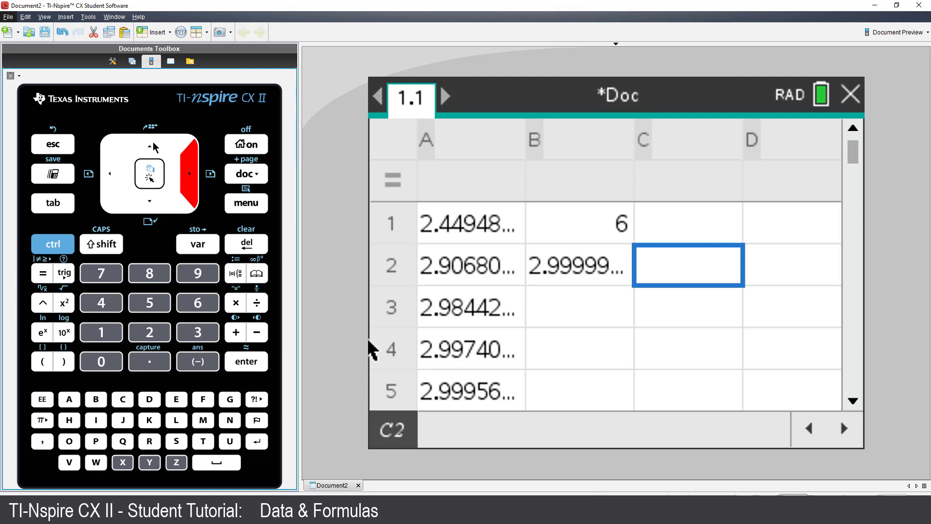
key(Up)
key(Up)
key(Up)
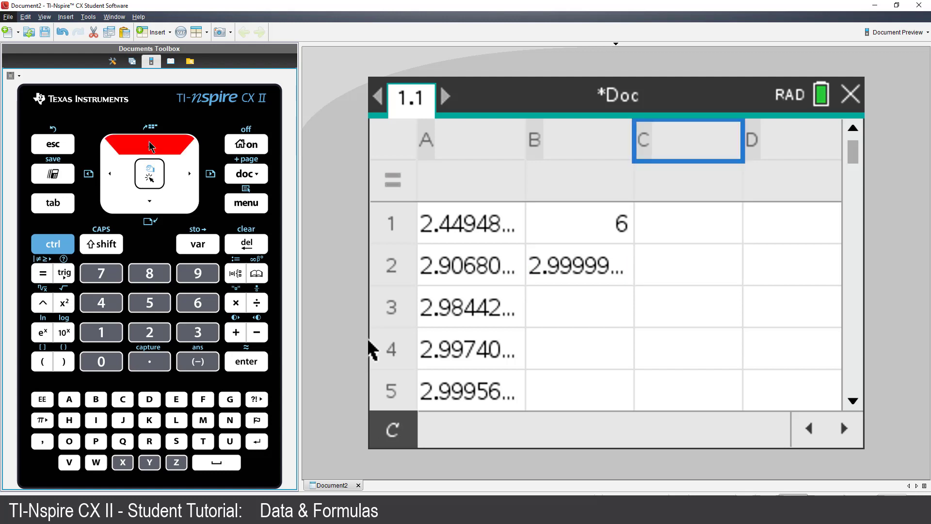
text(seed)
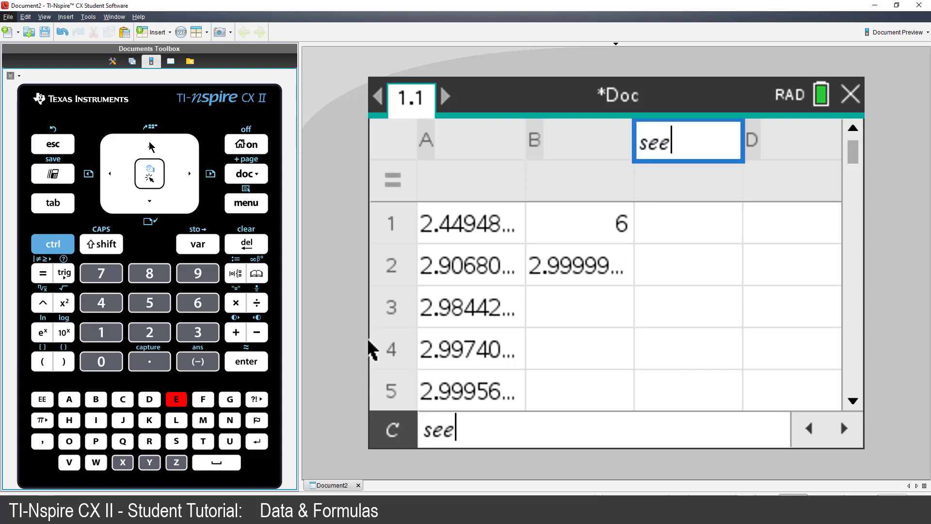
key(Return)
key(Down)
text(1)
key(Return)
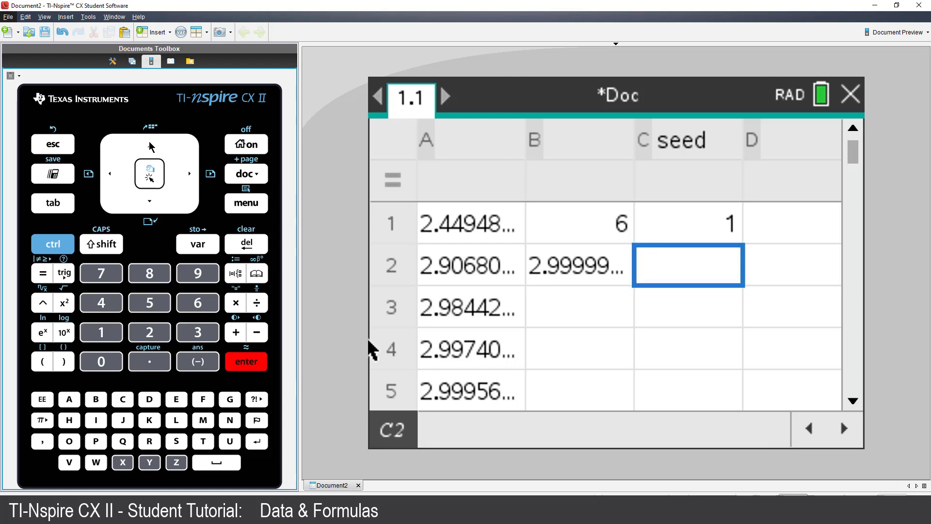
text(2)
key(Return)
Step: Select C1:C2 and fill the pattern down to C10
key(Up)
key(Up)
key(shift+Down)
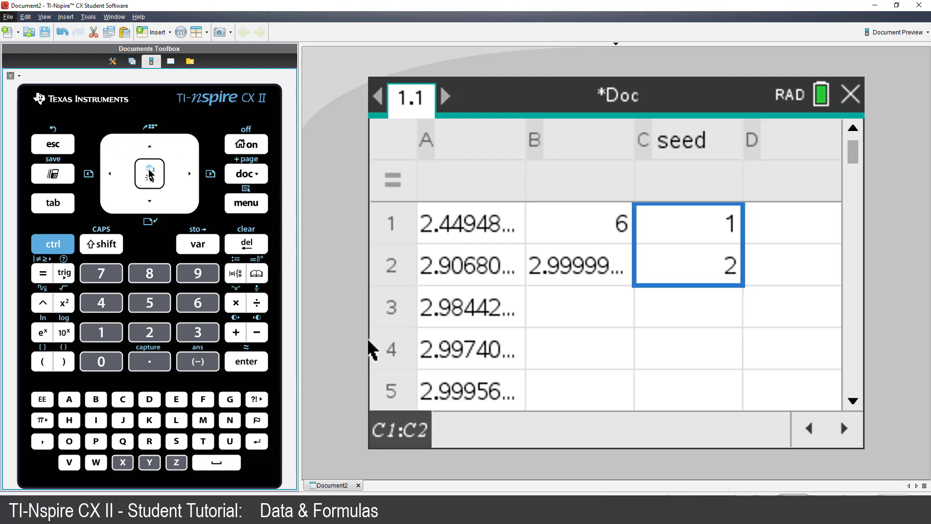
key(ctrl+m)
mouse_move(556, 163)
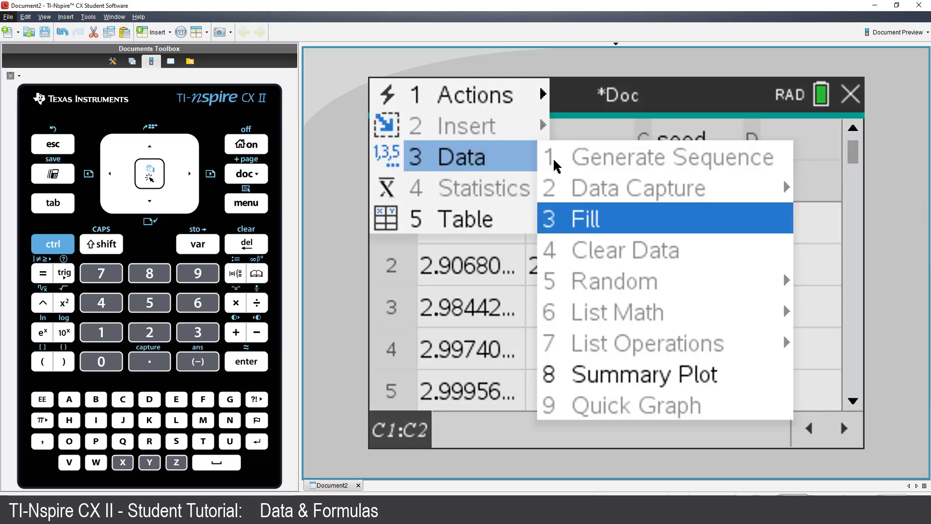
click(593, 220)
key(Down)
key(Down)
key(Down)
key(Down)
key(Down)
key(Down)
key(Down)
key(Down)
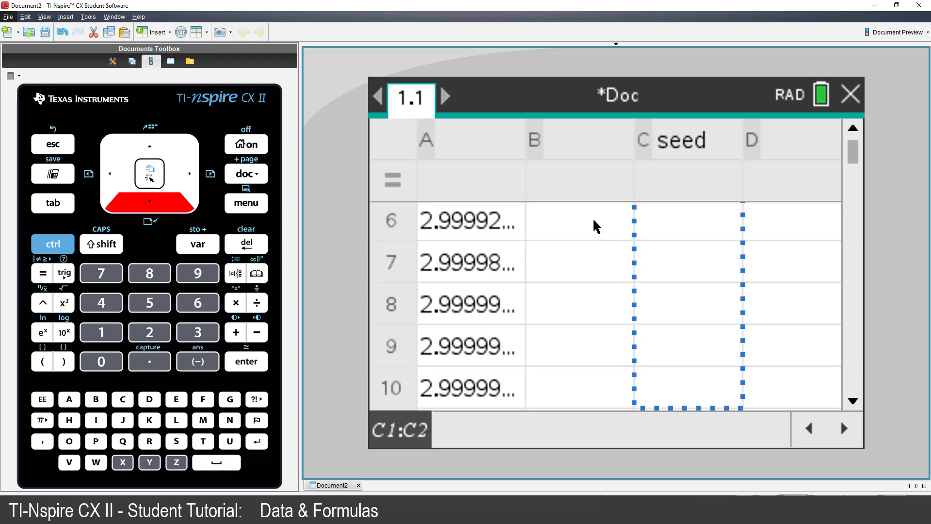
key(Return)
Step: Name column D 'data'
key(Right)
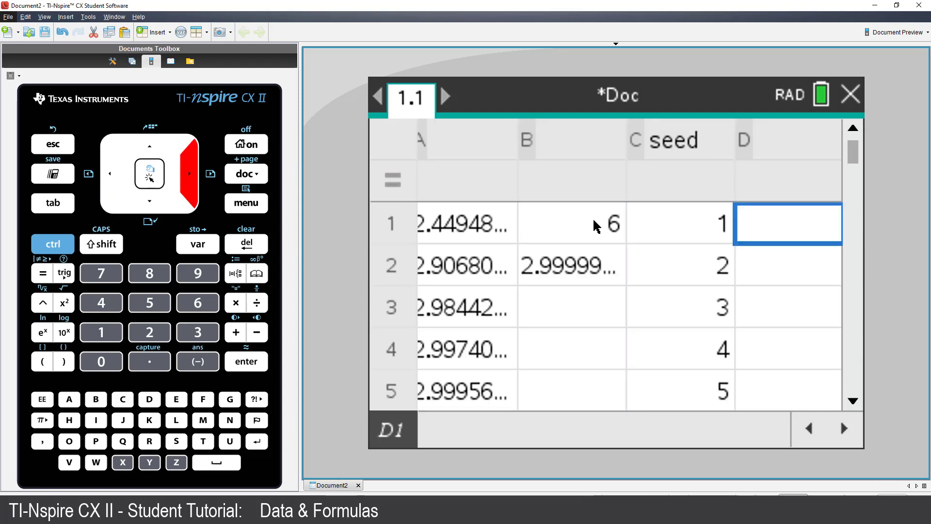
key(Up)
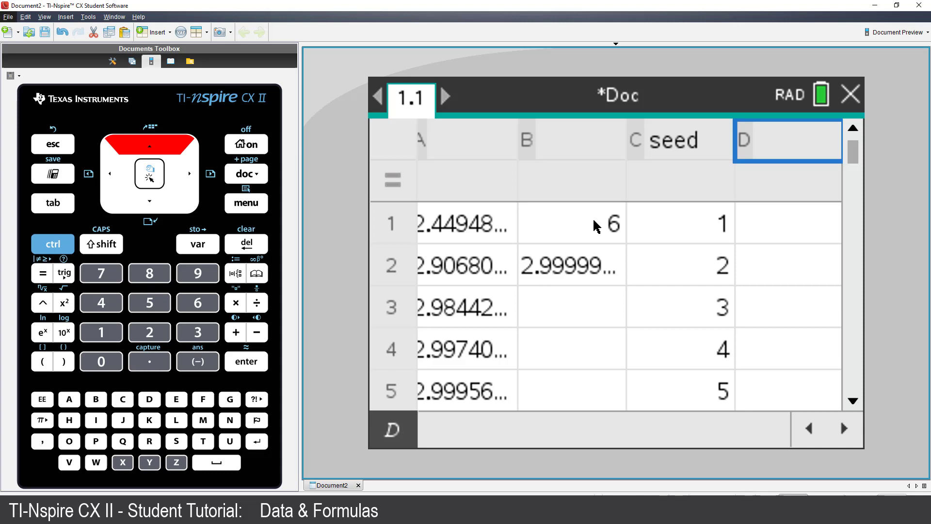
text(data)
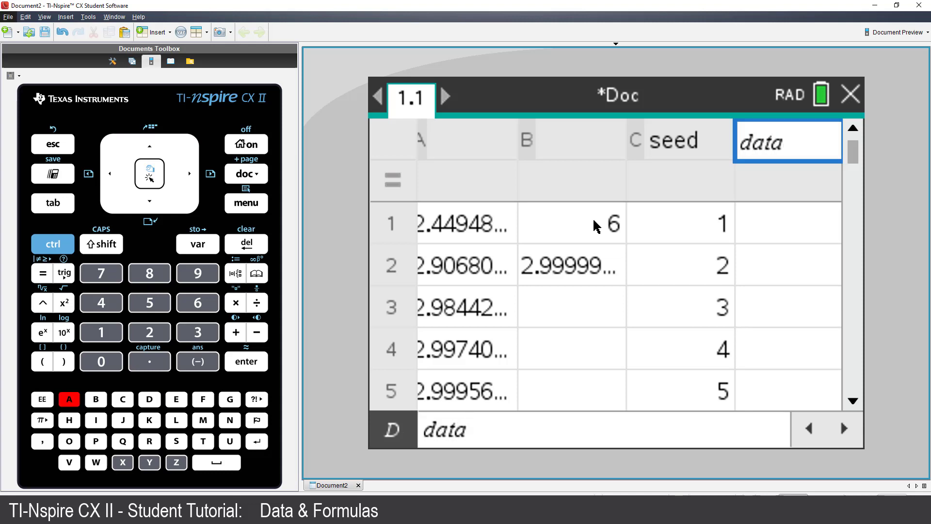
key(Return)
key(Down)
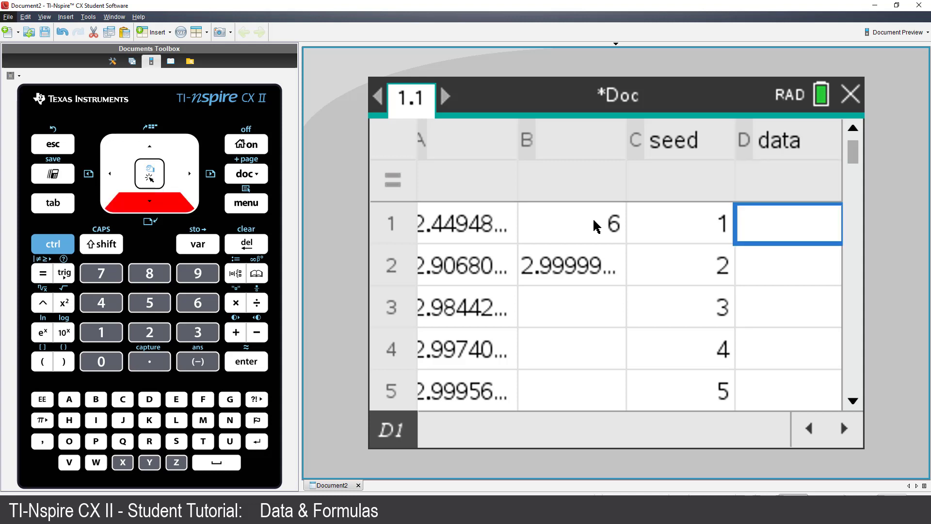
Step: Set B1 to 1 and record 1.618 in D1
click(597, 226)
text(1)
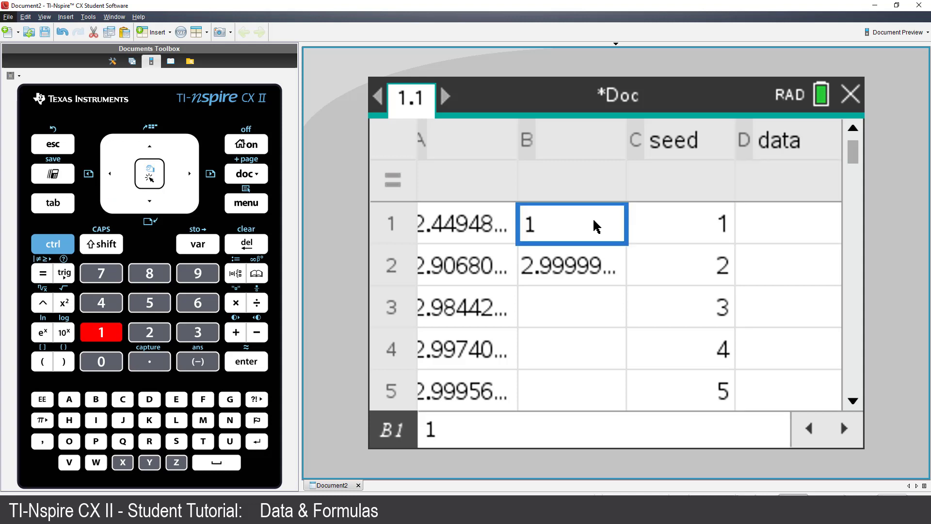
key(Return)
click(760, 224)
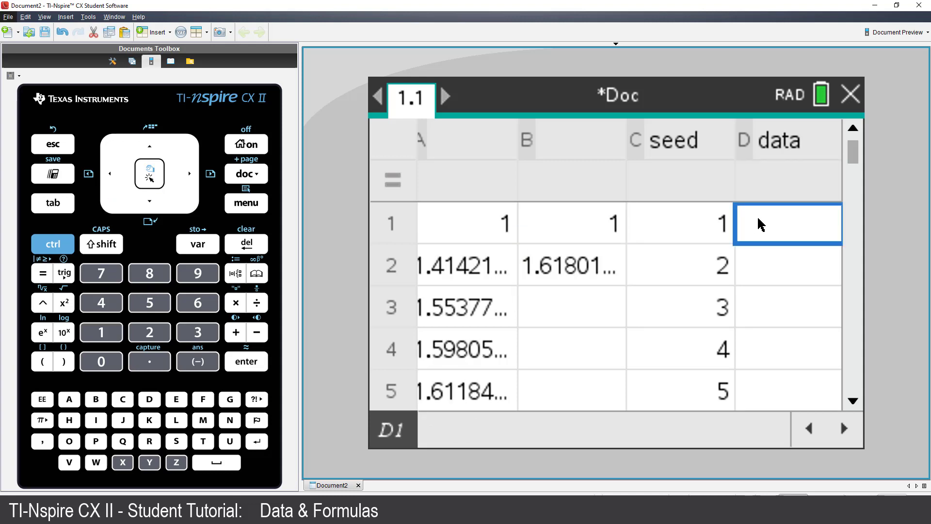
text(1.618)
key(Return)
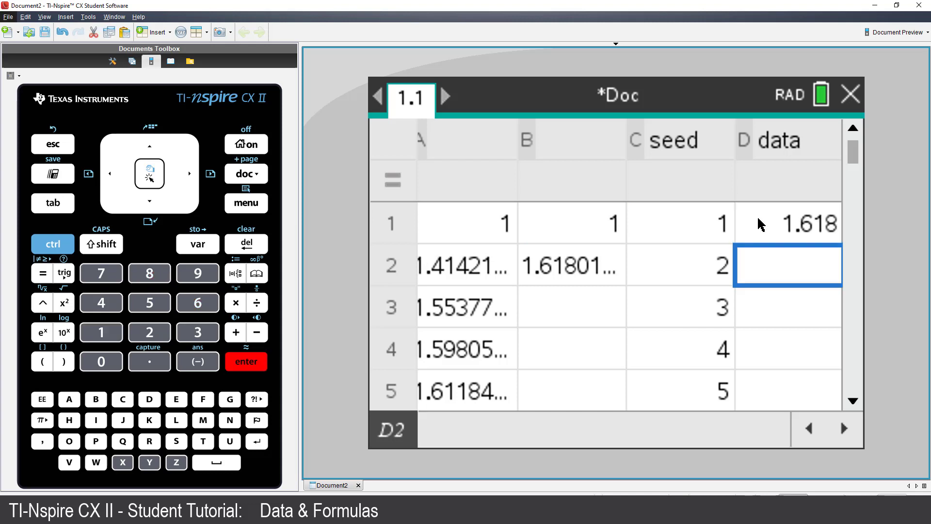
Step: Try seeds 2 and 3, recording 2 in D2 and 2.303 in D3
click(609, 233)
text(2)
key(Return)
click(790, 271)
text(2)
click(581, 233)
text(3)
key(Return)
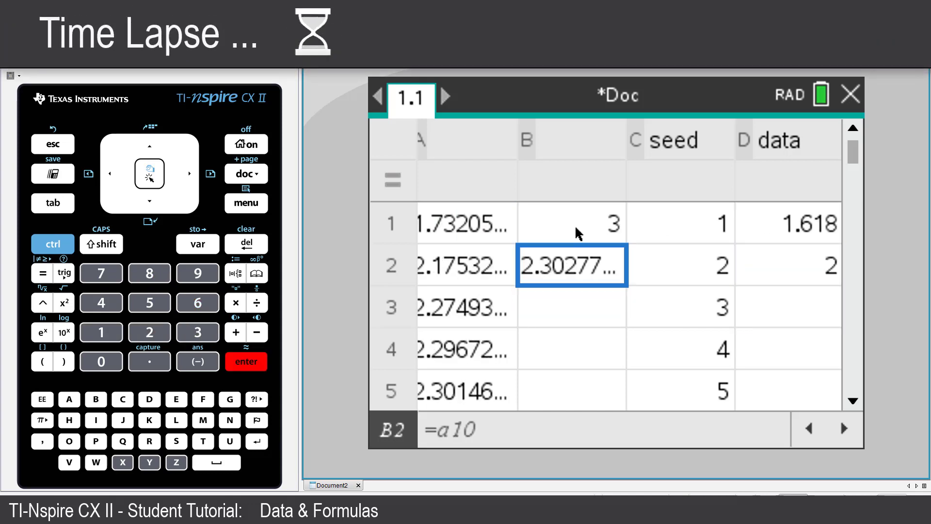
click(789, 307)
text(2.303)
key(Return)
Step: Try seeds 4 and 5, recording 2.5616 in D4 and 2.79128 in D5
click(599, 233)
text(4)
key(Return)
click(768, 345)
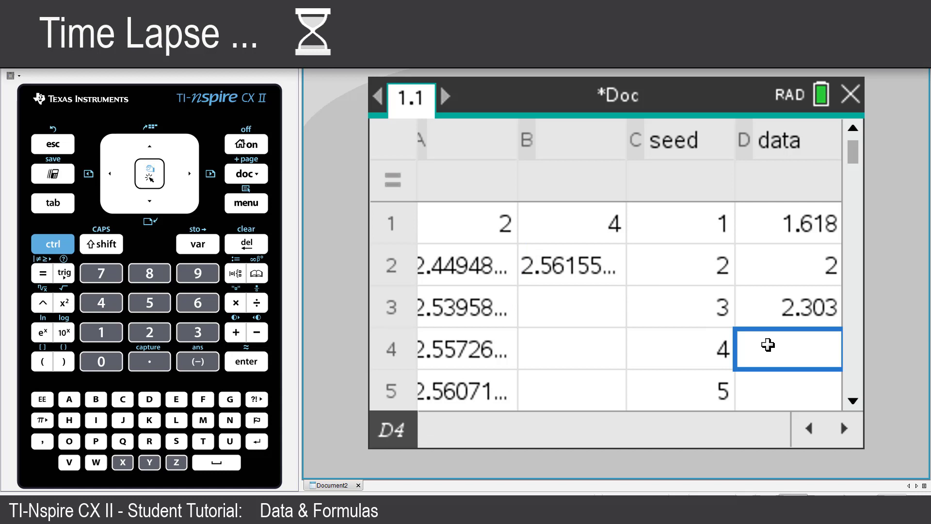
text(2.5616)
key(Return)
click(543, 219)
text(5)
key(Return)
click(768, 383)
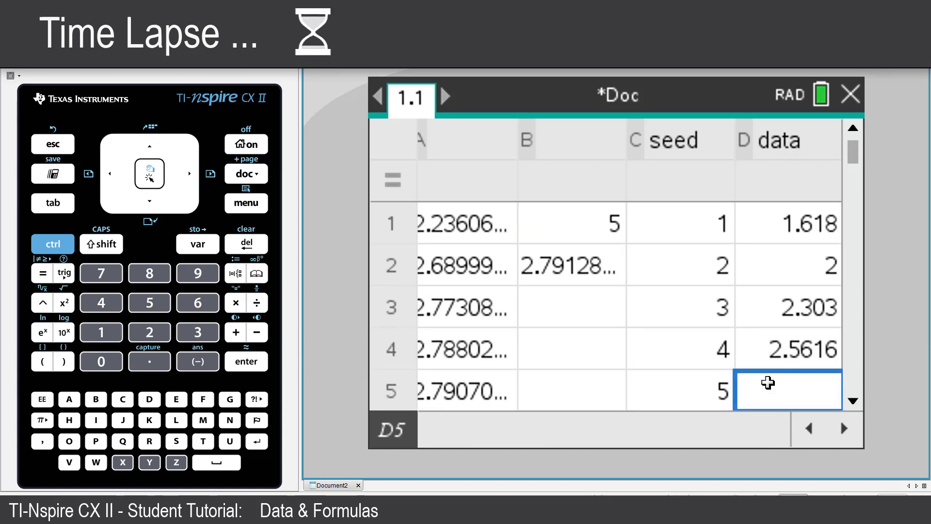
text(2.79128)
key(Return)
Step: Set the seed in B1 to 6 and record 3 in D6
key(ctrl+g)
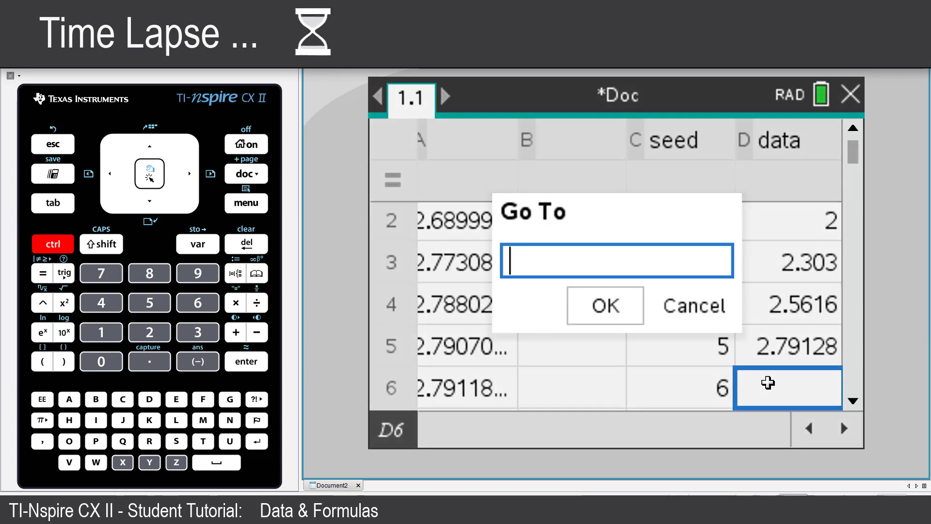
text(b1)
key(Return)
text(6)
key(Return)
key(Down)
key(Down)
key(Down)
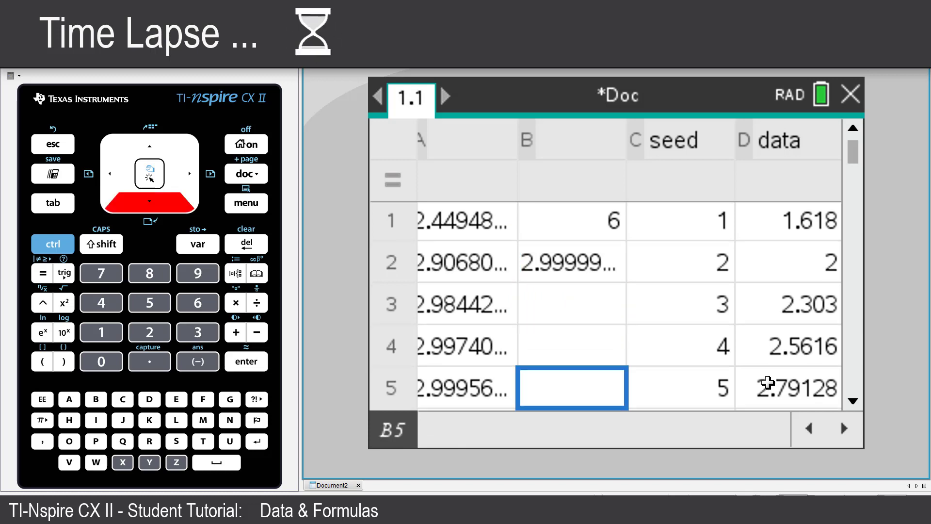
click(767, 383)
key(Down)
text(3)
key(Return)
key(Left)
key(Left)
key(Left)
Step: Set the seed to 7, re-enter =a10 in B2, and record 3.1926 in D7
key(Up)
key(Up)
key(Up)
key(Up)
key(Up)
key(Right)
text(=a10)
key(Return)
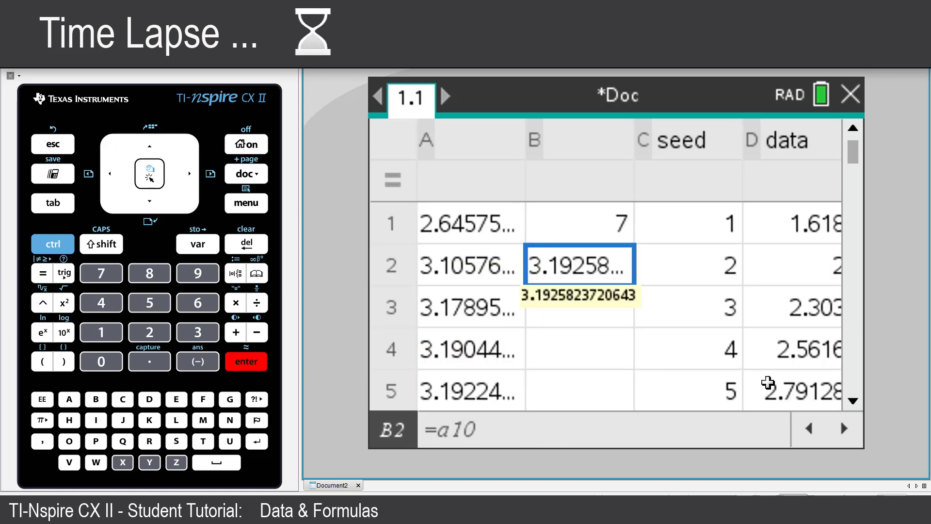
key(Down)
key(Down)
key(Down)
key(Down)
key(Down)
key(Right)
key(Right)
text(3.1926)
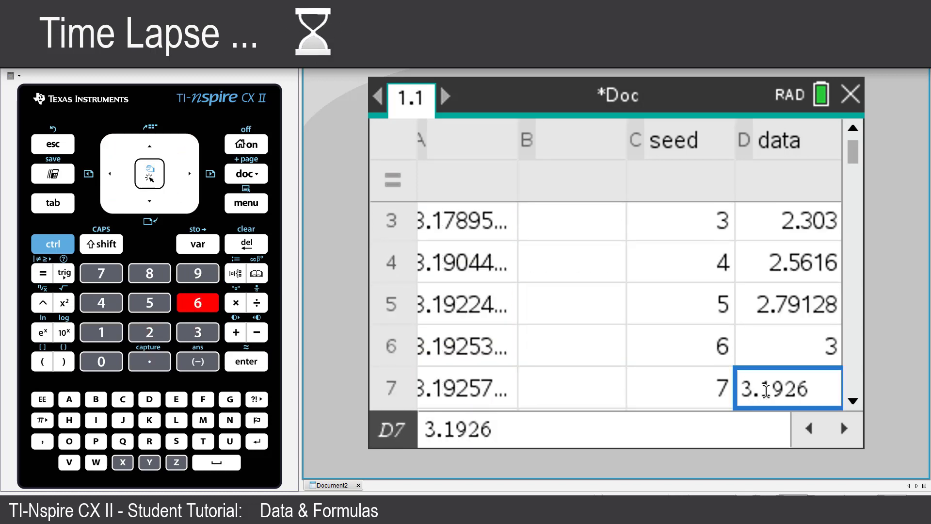
key(Return)
Step: Set the seed to 8 and record 3.37228 in D8
key(Left)
key(Left)
key(Up)
key(Up)
key(Up)
key(Up)
key(Up)
key(Up)
key(Up)
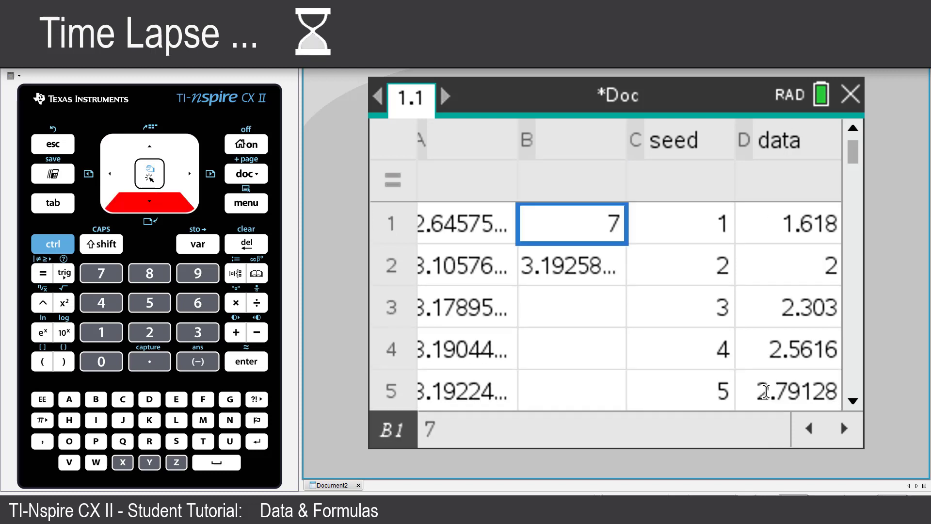
text(8)
key(Return)
key(ctrl+g)
text(d8)
key(Return)
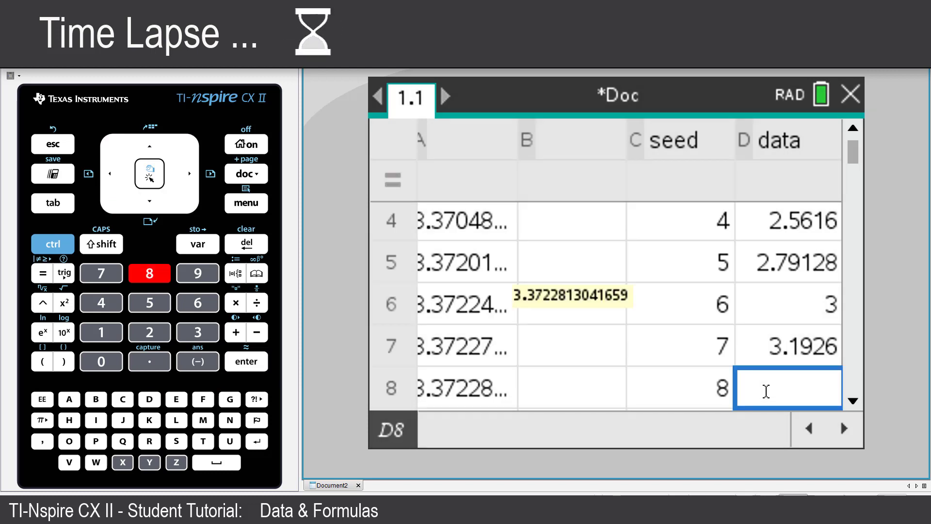
text(3.)
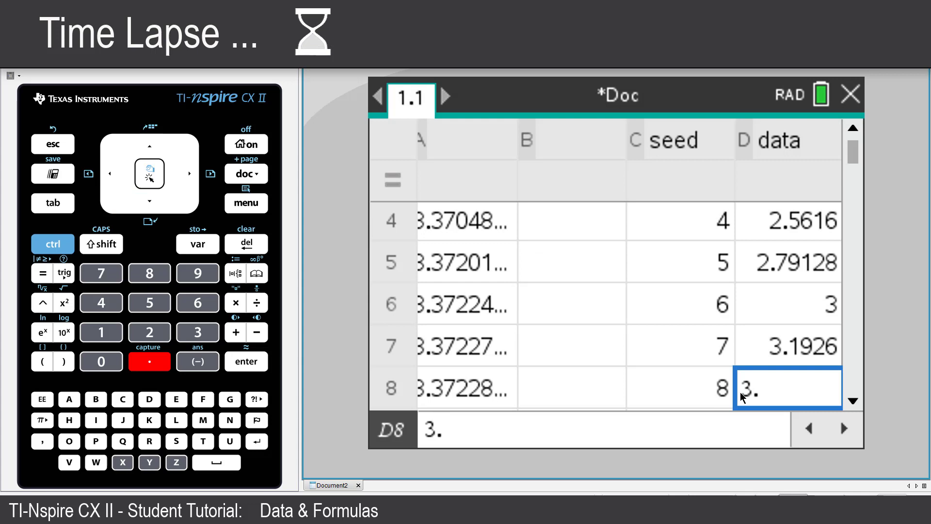
text(37228)
key(Return)
Step: Set the seed to 9 and record 3.54138 in D9
key(ctrl+g)
text(b1)
key(Return)
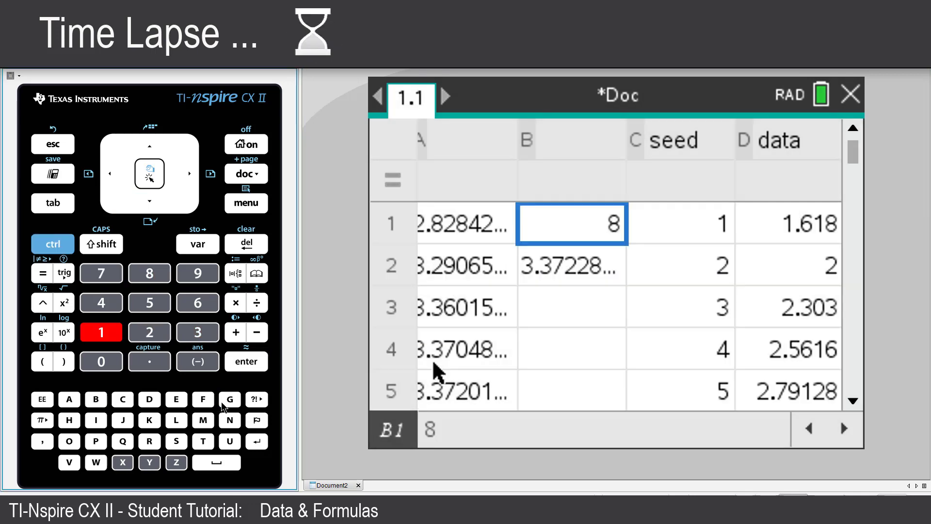
text(9)
key(Return)
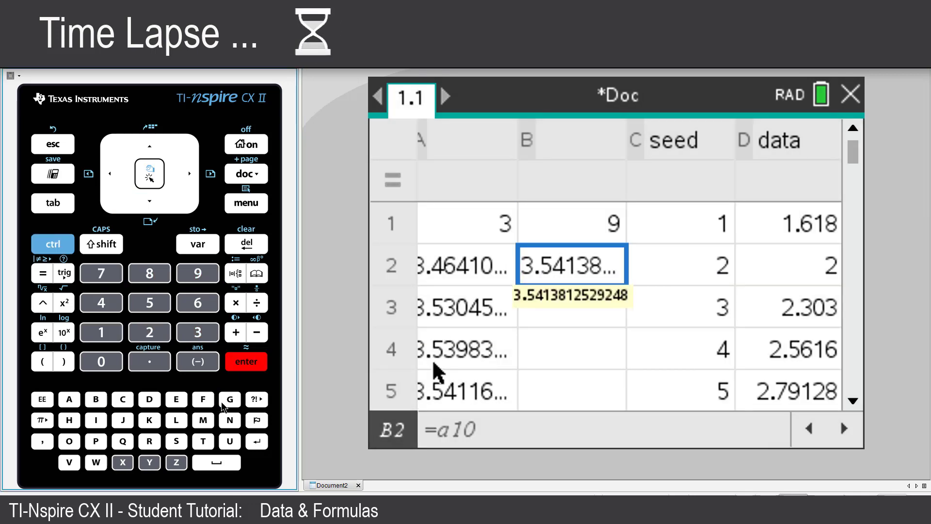
key(ctrl+g)
text(d)
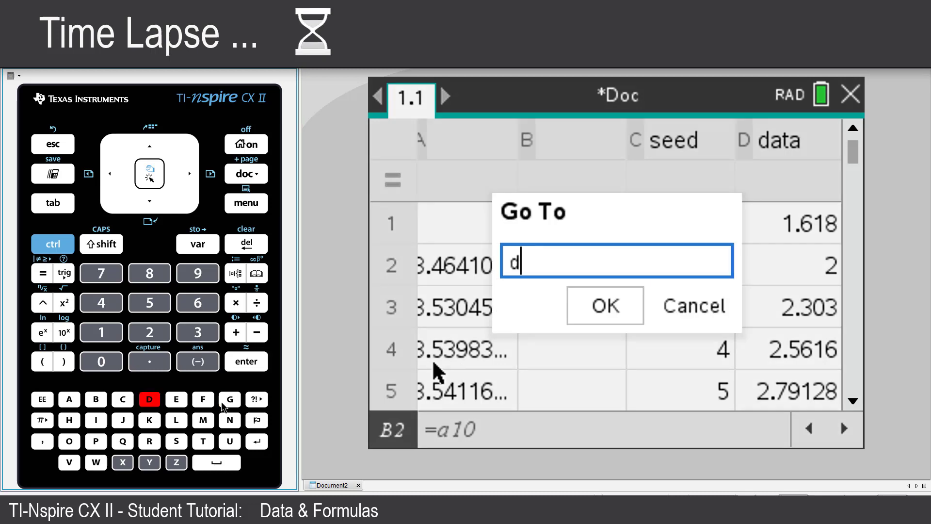
text(9)
key(Return)
text(3.54138)
key(Return)
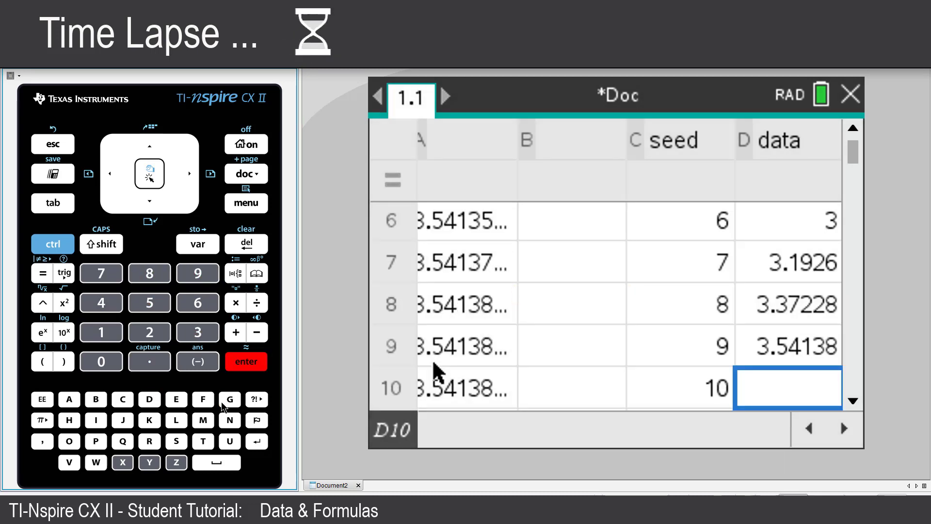
Step: Set the seed to 10 and record 3.70156 in D10
key(ctrl+g)
text(b1)
key(Return)
text(10)
key(Return)
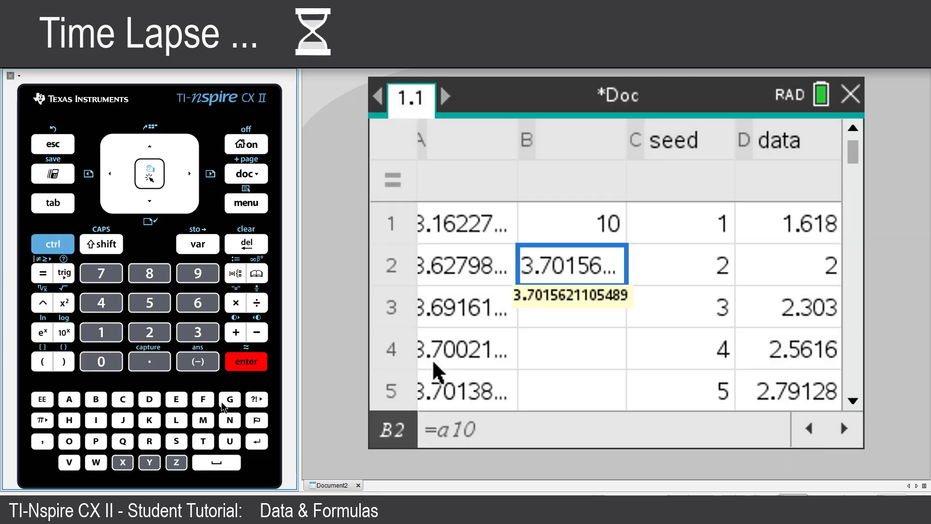
key(ctrl+g)
text(d10)
key(Return)
text(3.70156)
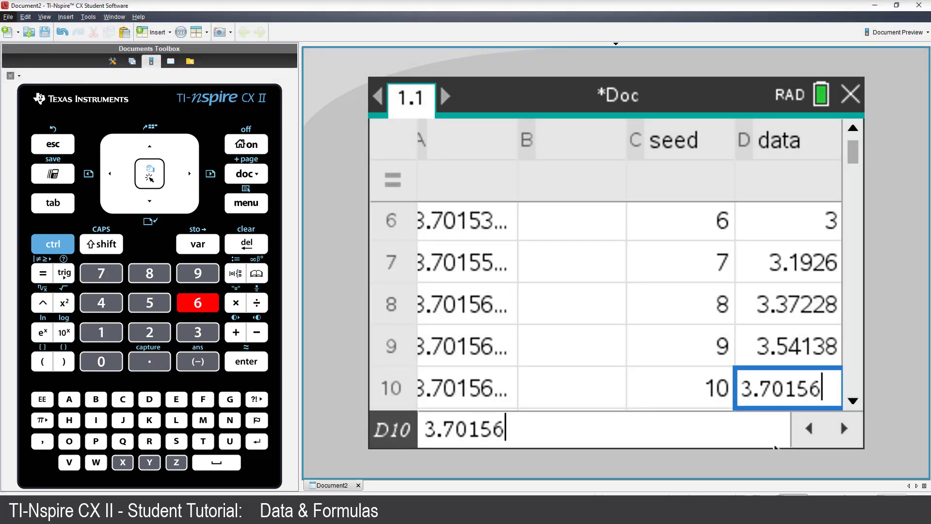
key(Return)
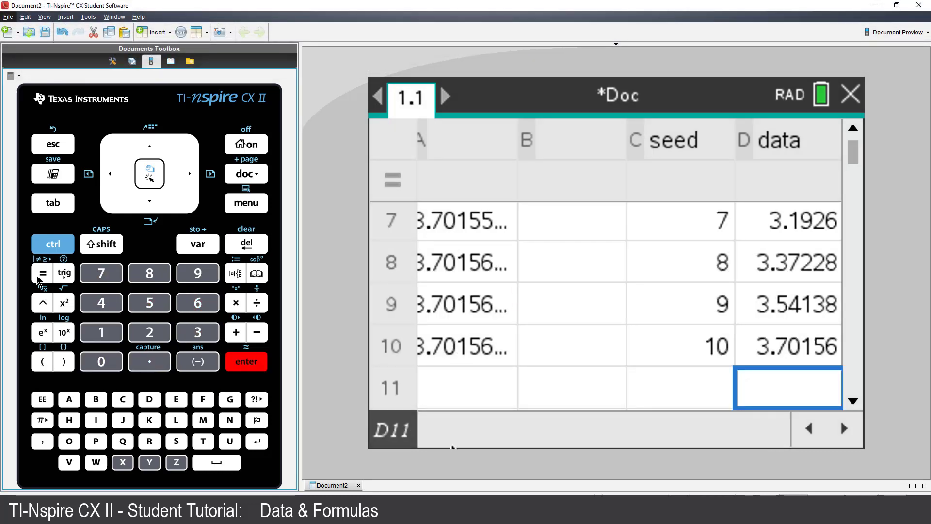
Step: Insert a new Graphs page into the document
click(47, 253)
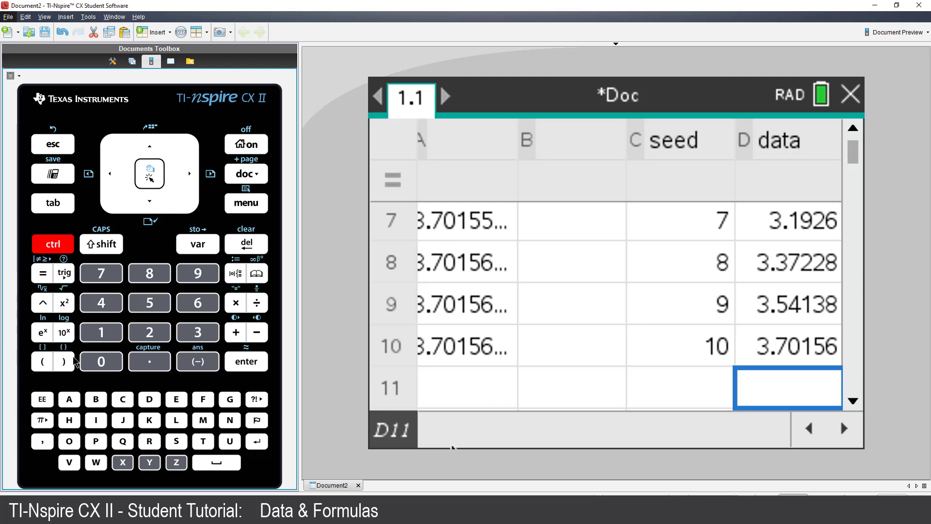
click(97, 420)
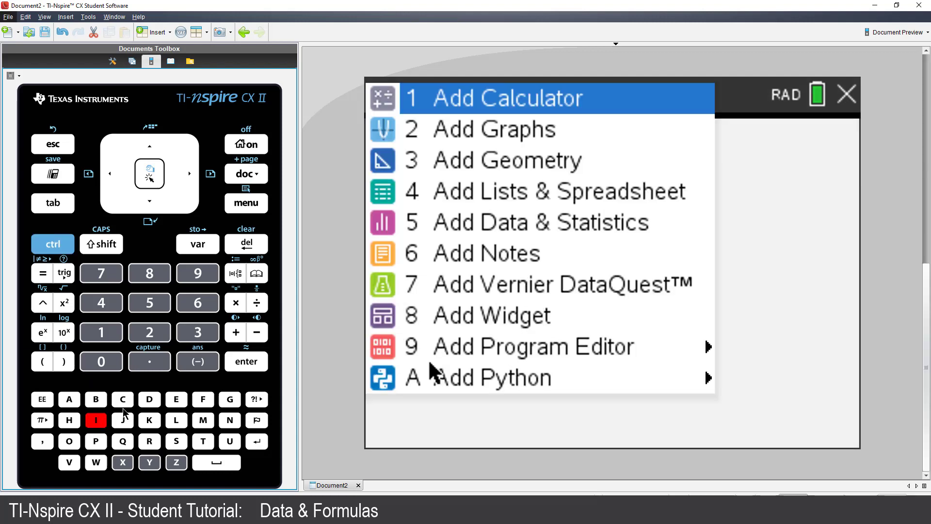
click(150, 336)
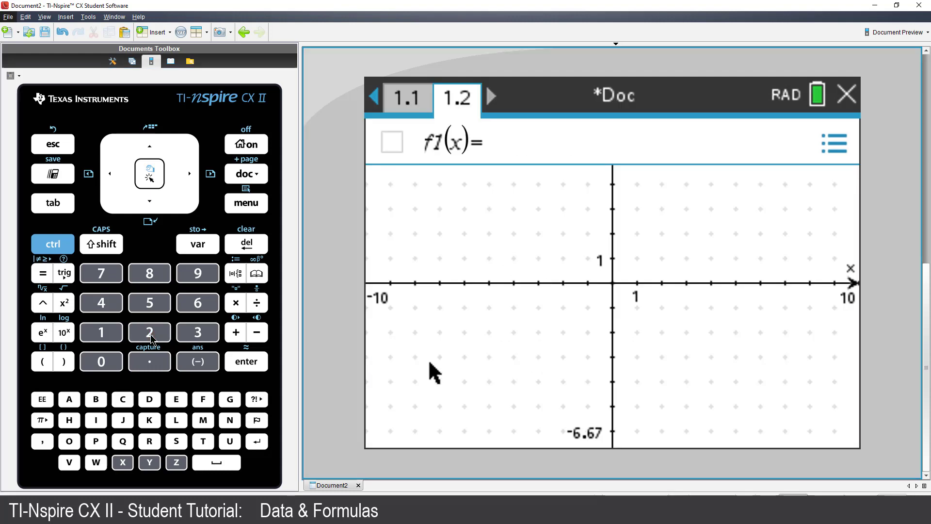
Step: Create a scatter plot with seed as the x list and data as the y list
click(241, 208)
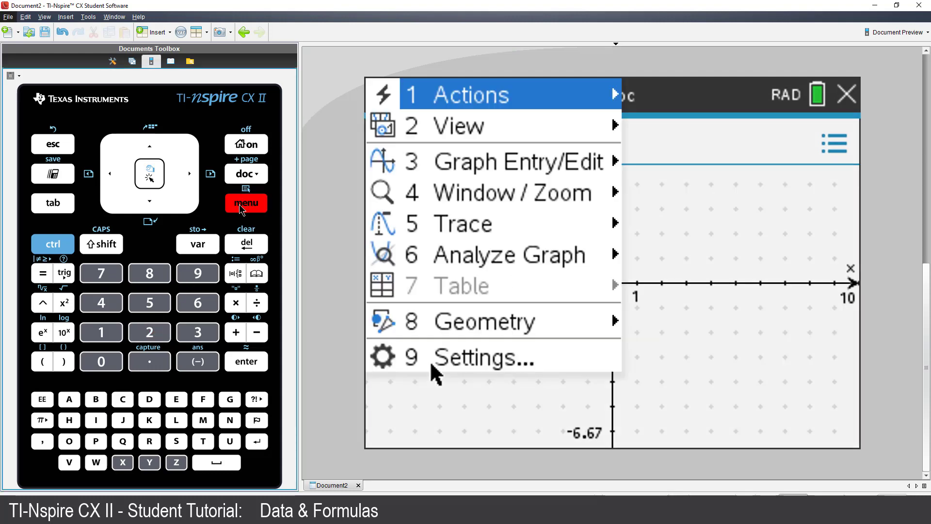
click(207, 337)
click(198, 303)
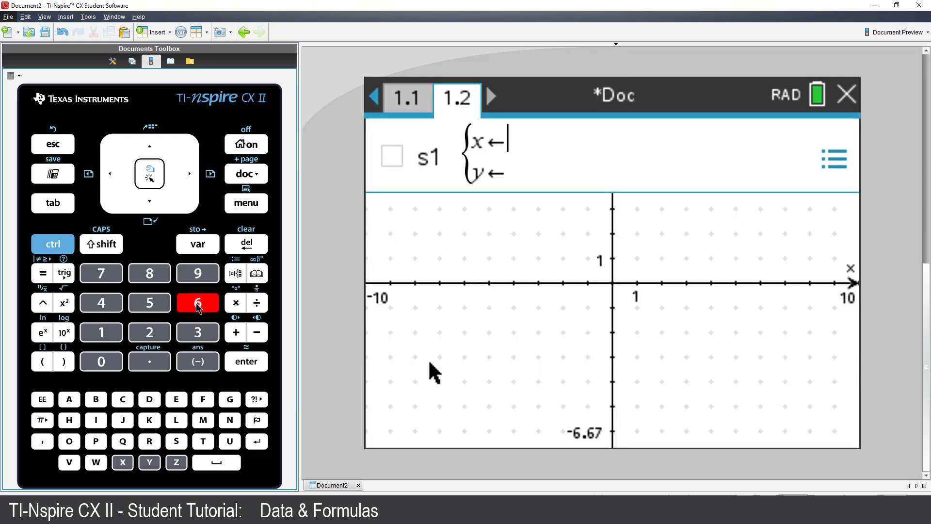
click(189, 253)
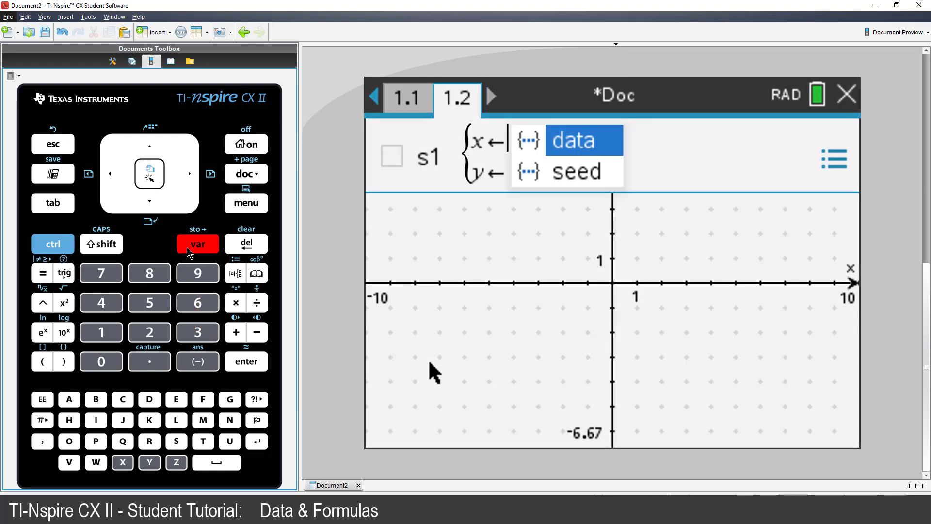
click(163, 211)
click(146, 177)
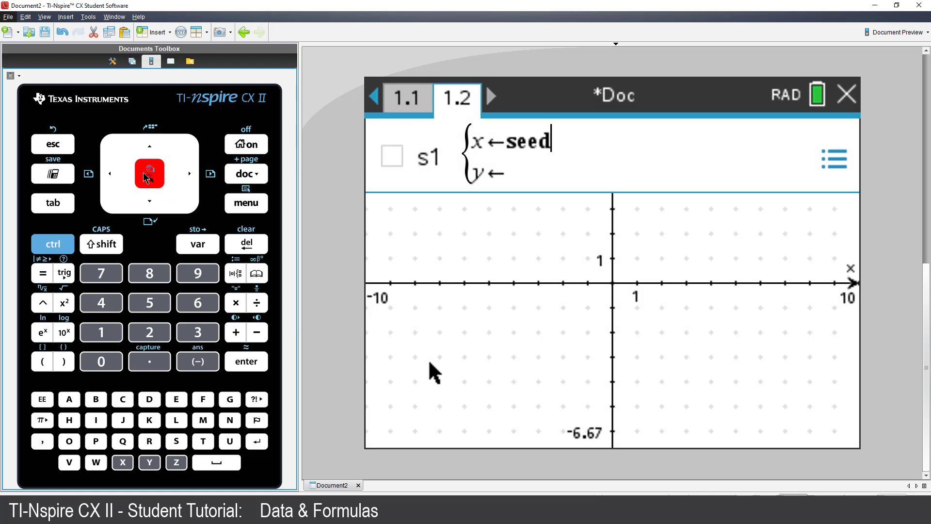
click(153, 209)
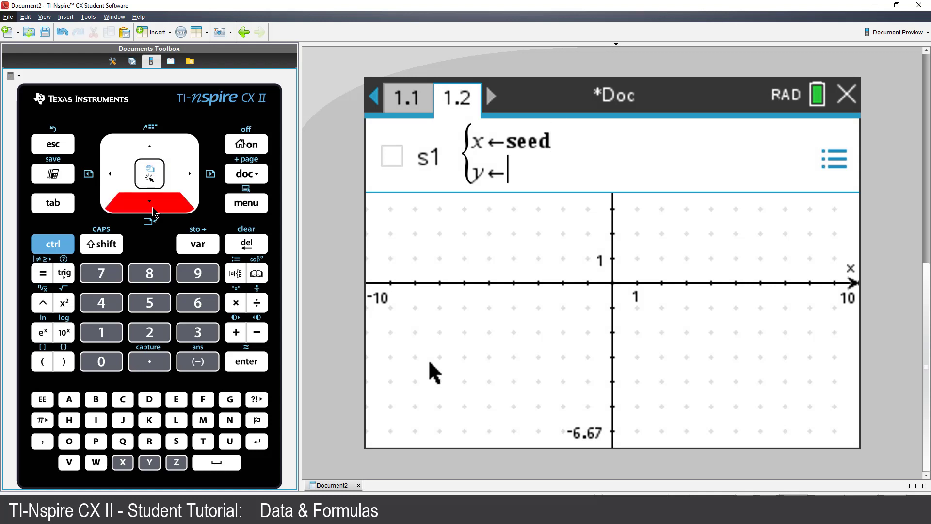
click(198, 245)
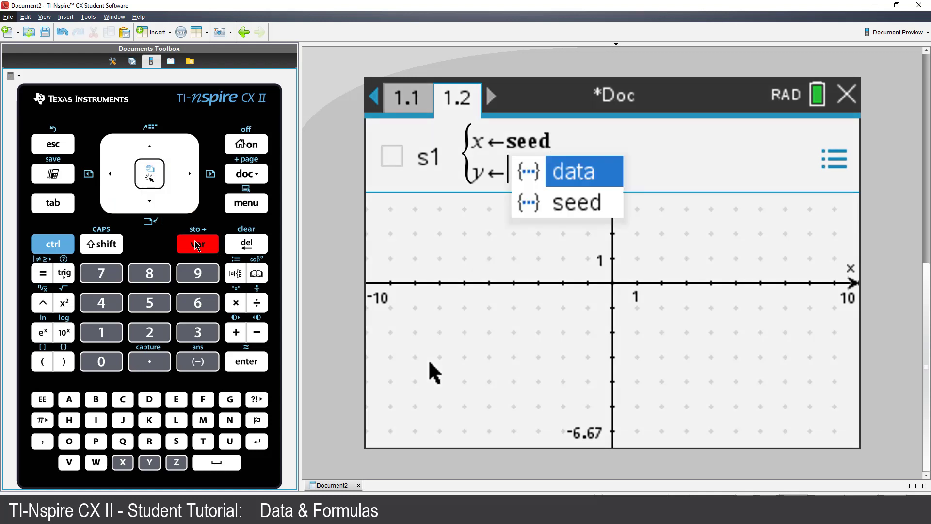
click(251, 365)
click(251, 365)
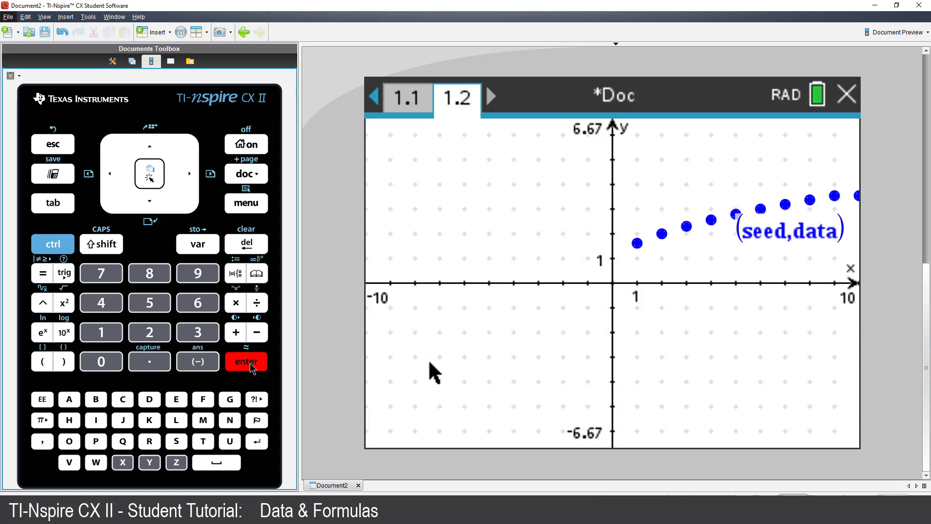
Step: Apply Zoom – Quadrant 1 so the window shows x -4 to 20, y -2.67 to 13.33 with all ten points
click(251, 208)
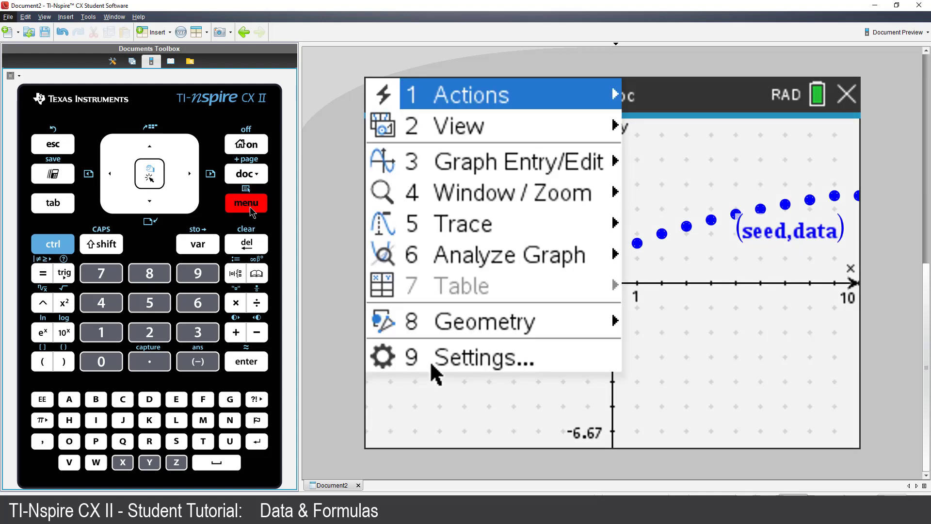
click(108, 310)
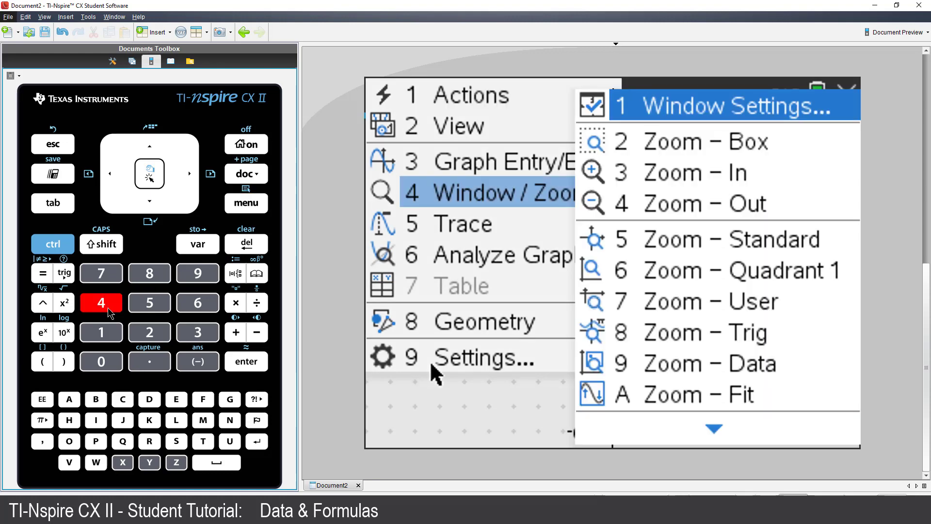
click(206, 307)
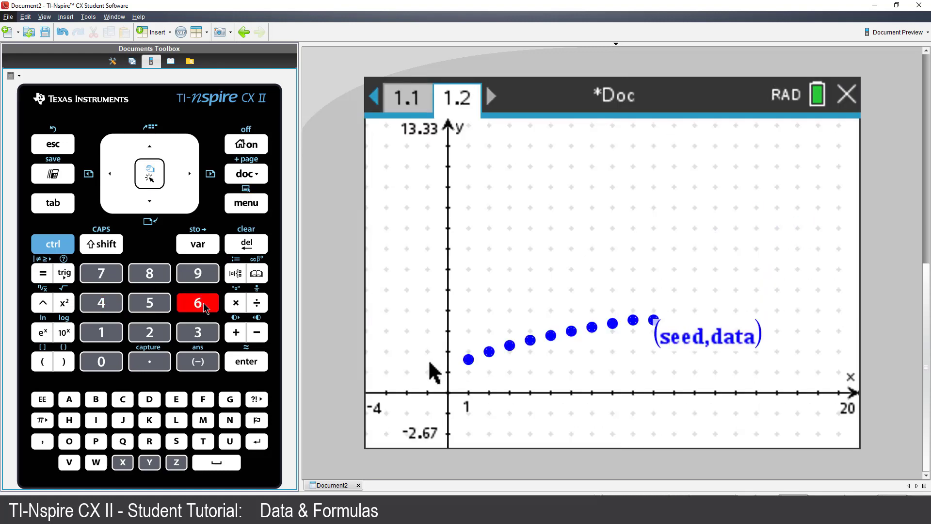